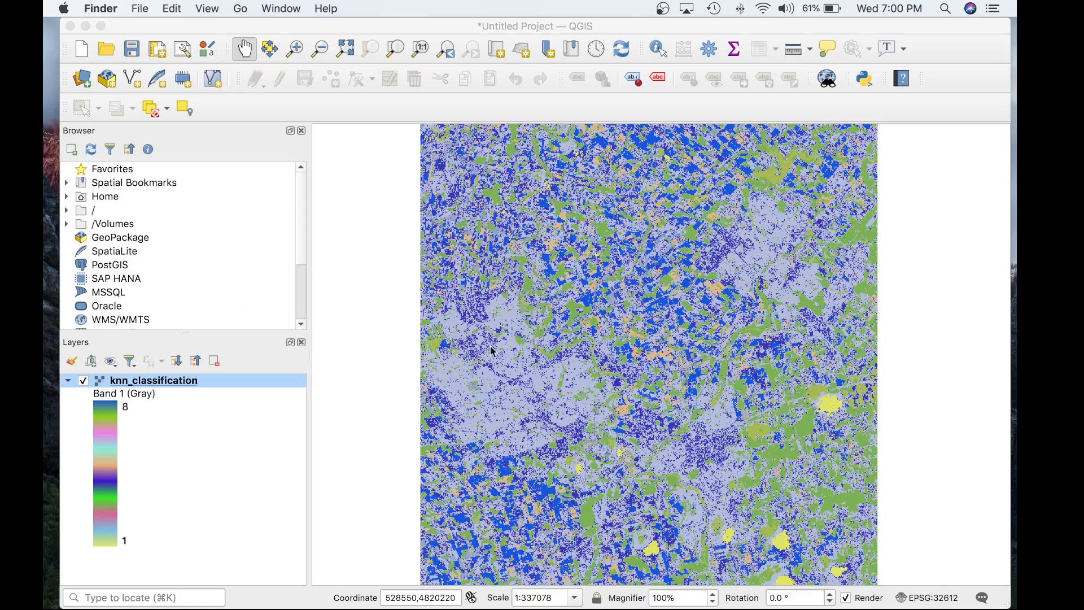
# Examine the speckled small patches in the knn_classification raster at close and wider scales.
pyautogui.scroll(3, 539, 344)
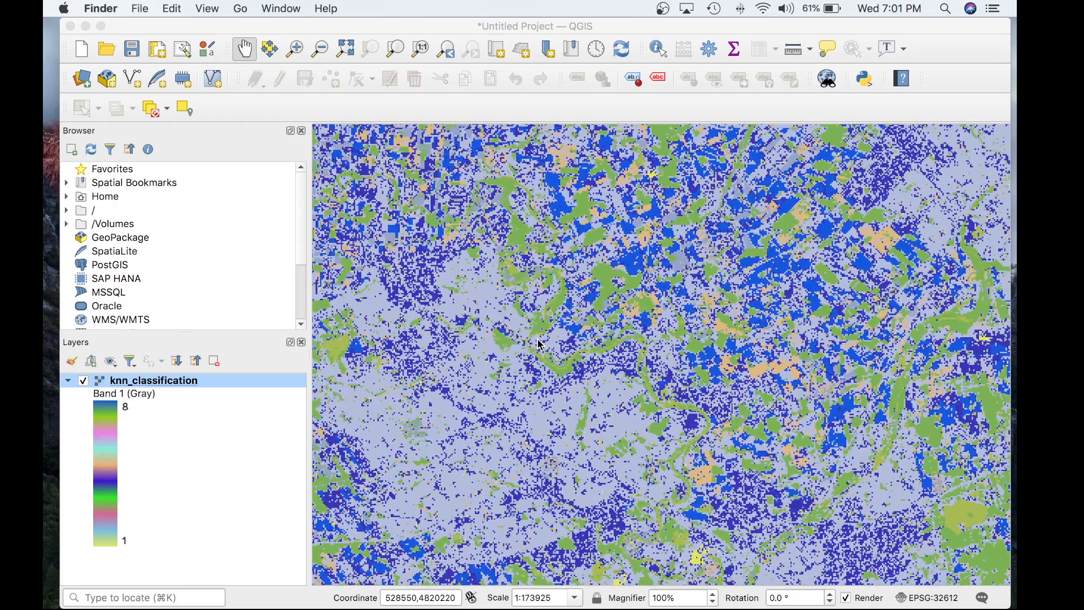
pyautogui.scroll(2, 539, 345)
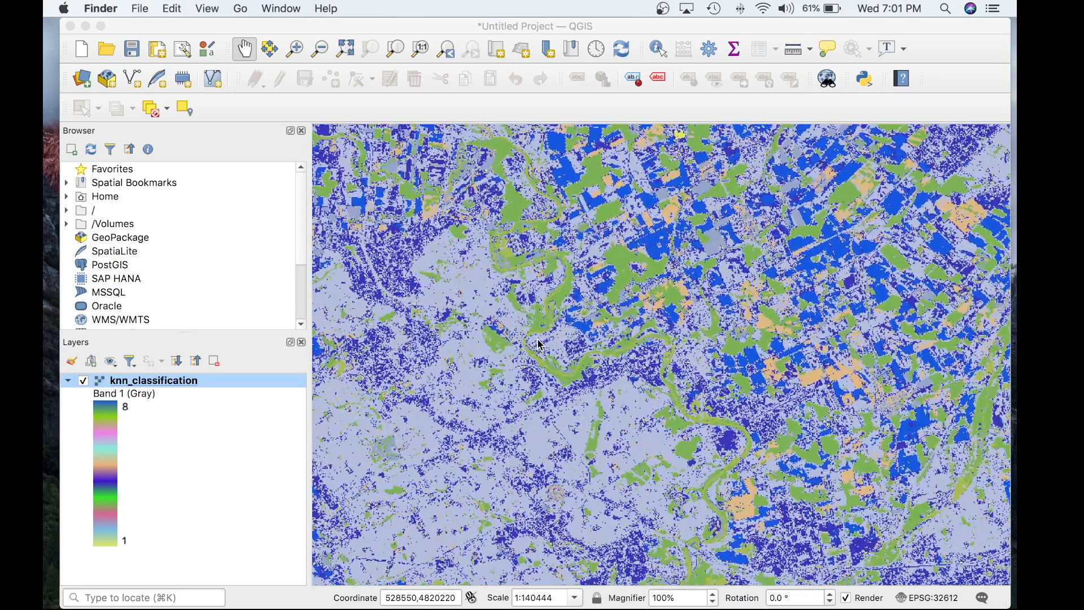
pyautogui.scroll(1, 539, 344)
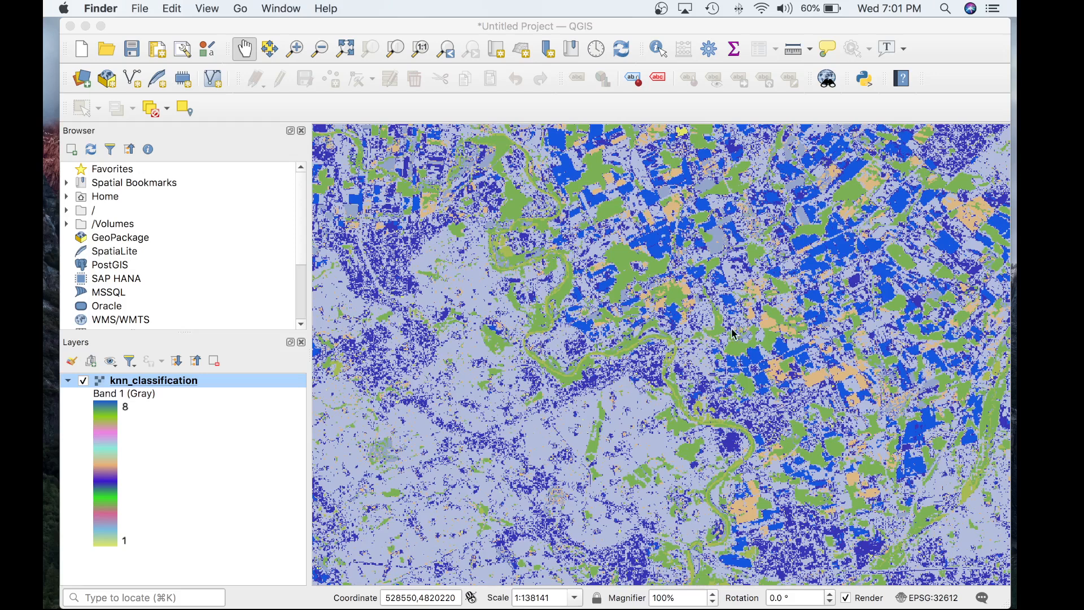
pyautogui.scroll(-2, 685, 327)
pyautogui.scroll(-2, 686, 327)
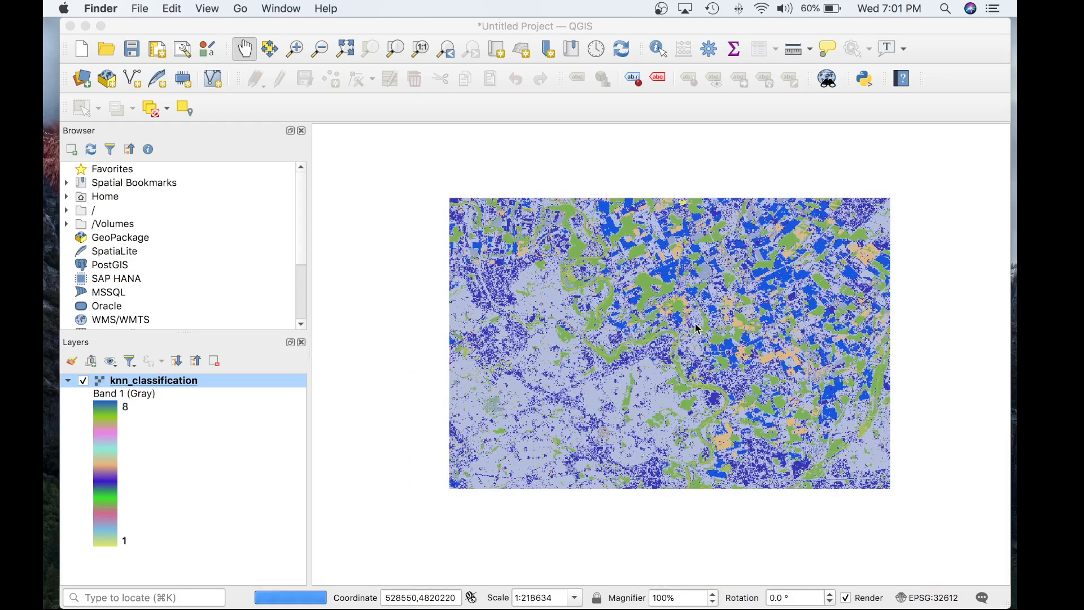
pyautogui.scroll(2, 680, 330)
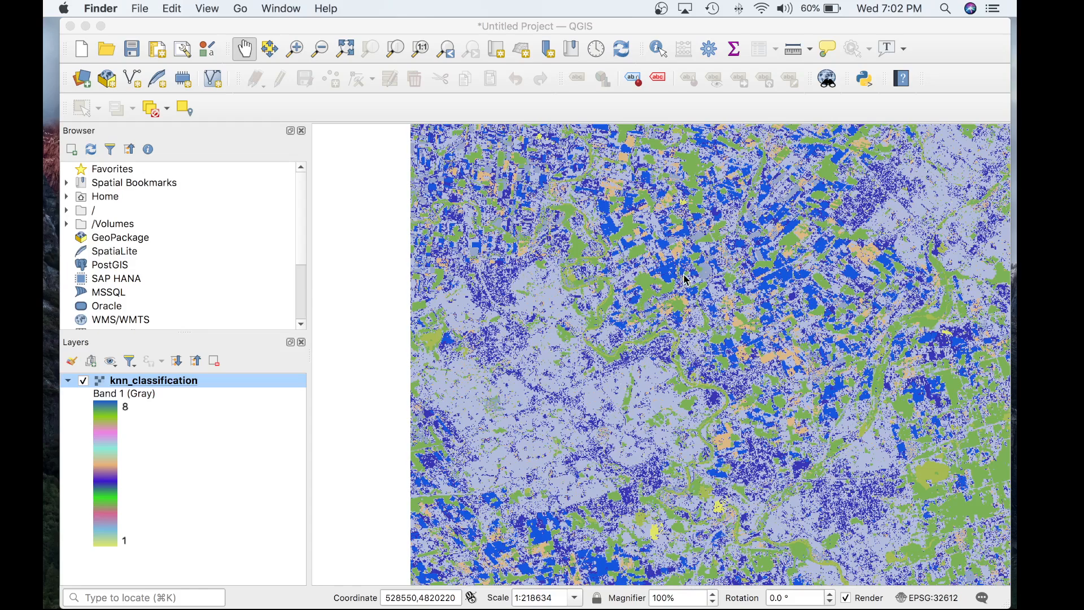
# Switch to WhiteboxTools Runner and open the GeneralizeClassifiedRaster tool among the image processing classification tools.
pyautogui.hotkey('ctrl', 'Right')
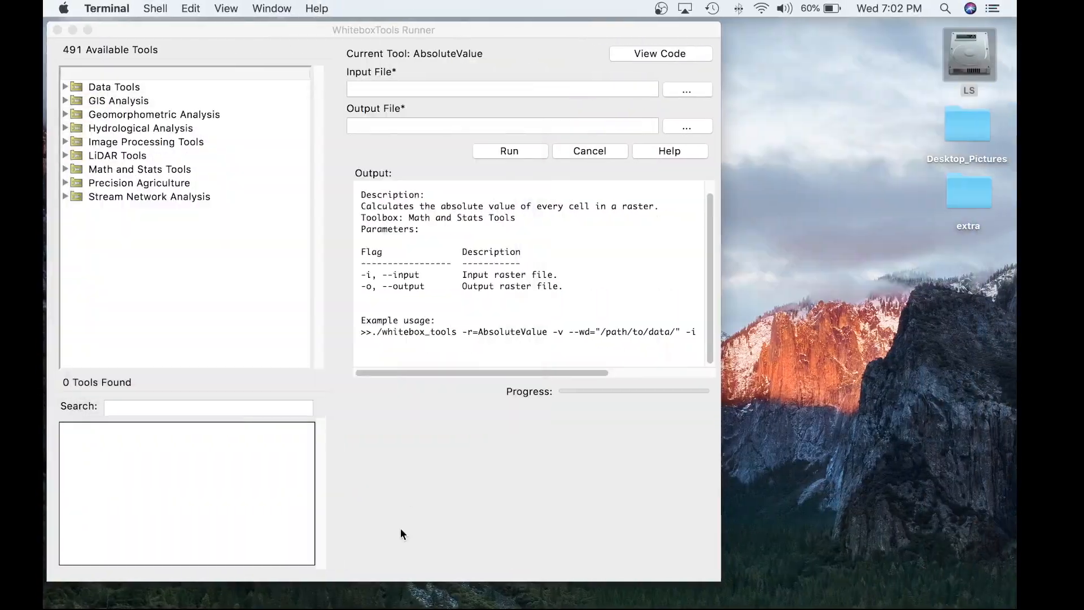
pyautogui.click(401, 529)
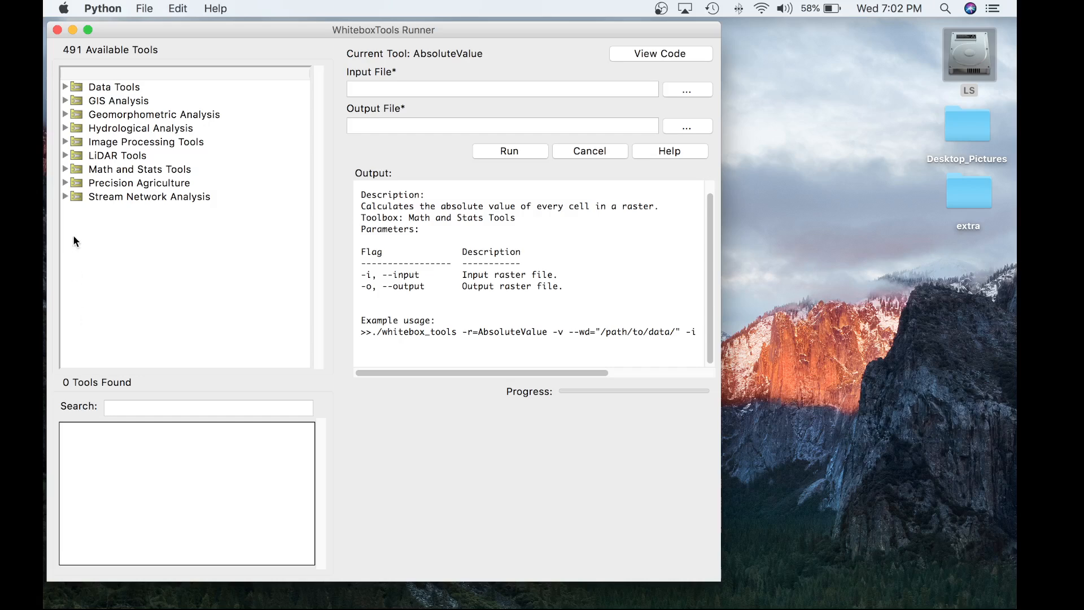
pyautogui.click(65, 142)
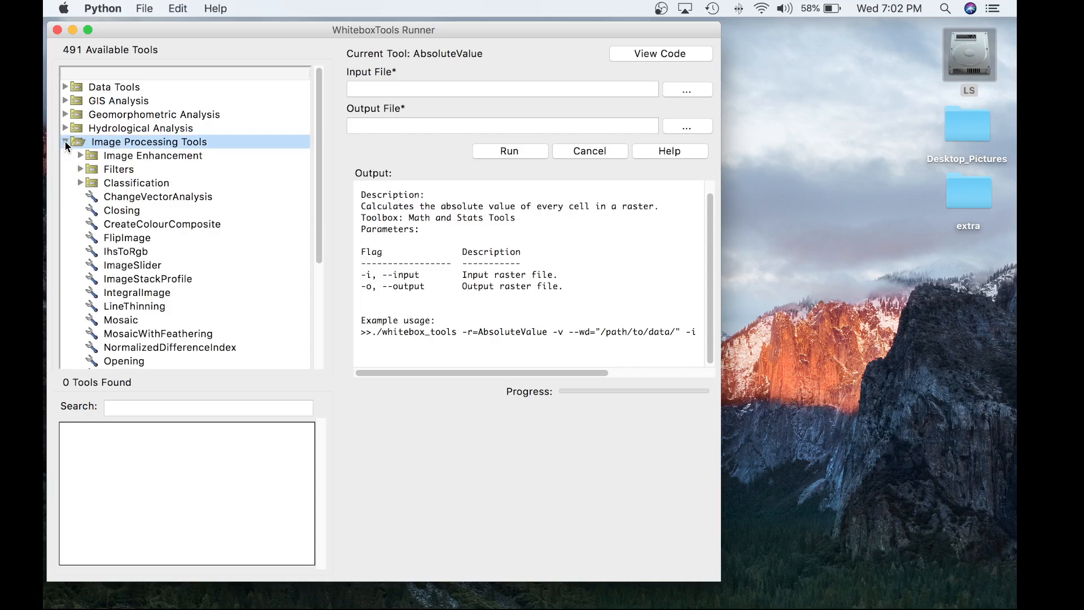
pyautogui.doubleClick(111, 183)
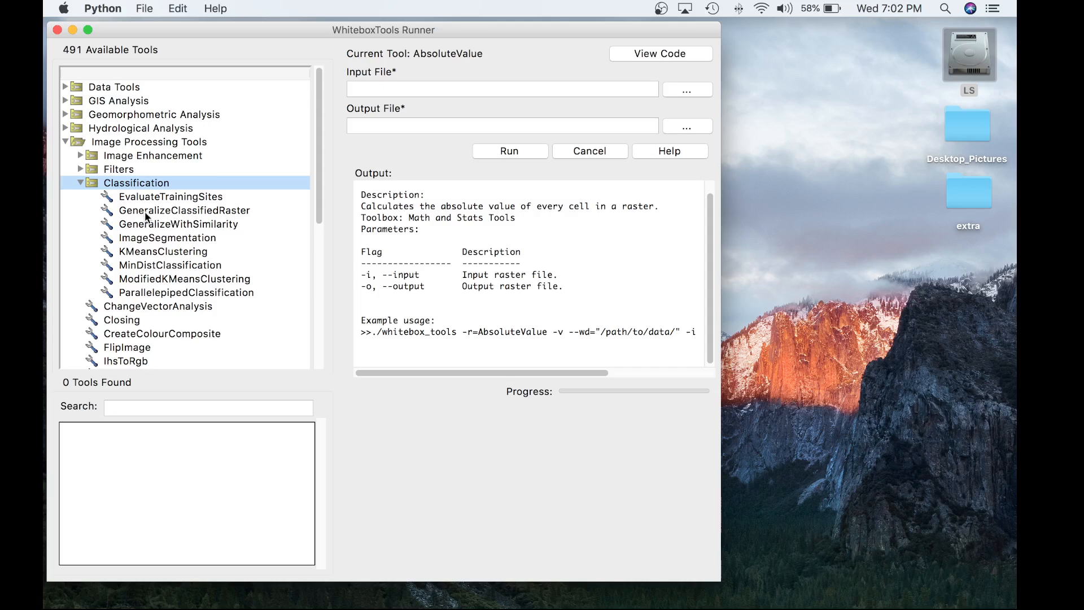
pyautogui.click(144, 212)
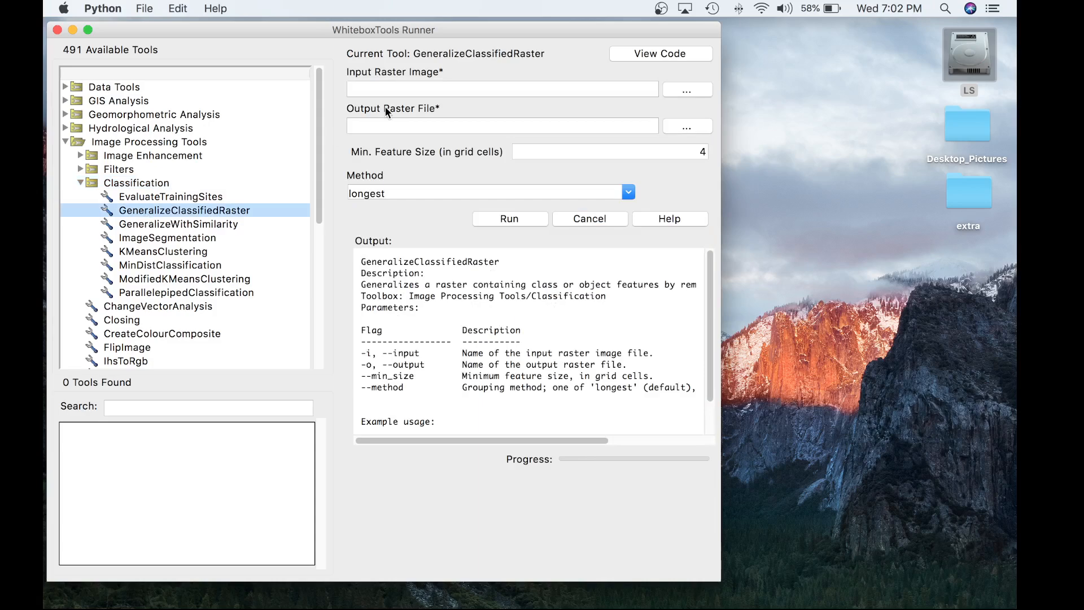
# Set the input raster image to knn_classification.tif from the ClassRasterTesting folder.
pyautogui.click(698, 91)
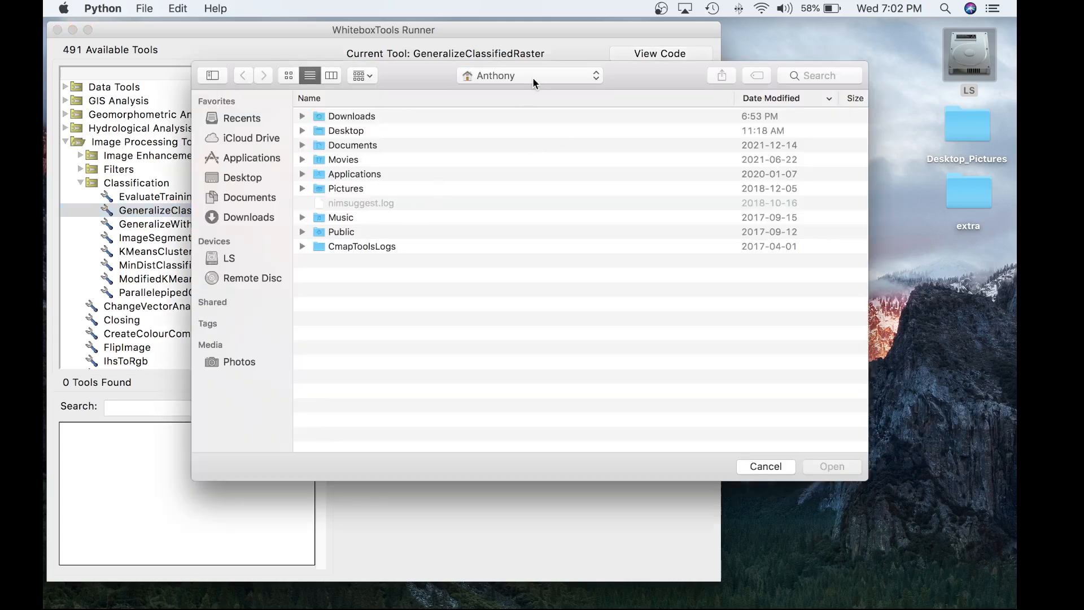
pyautogui.click(533, 76)
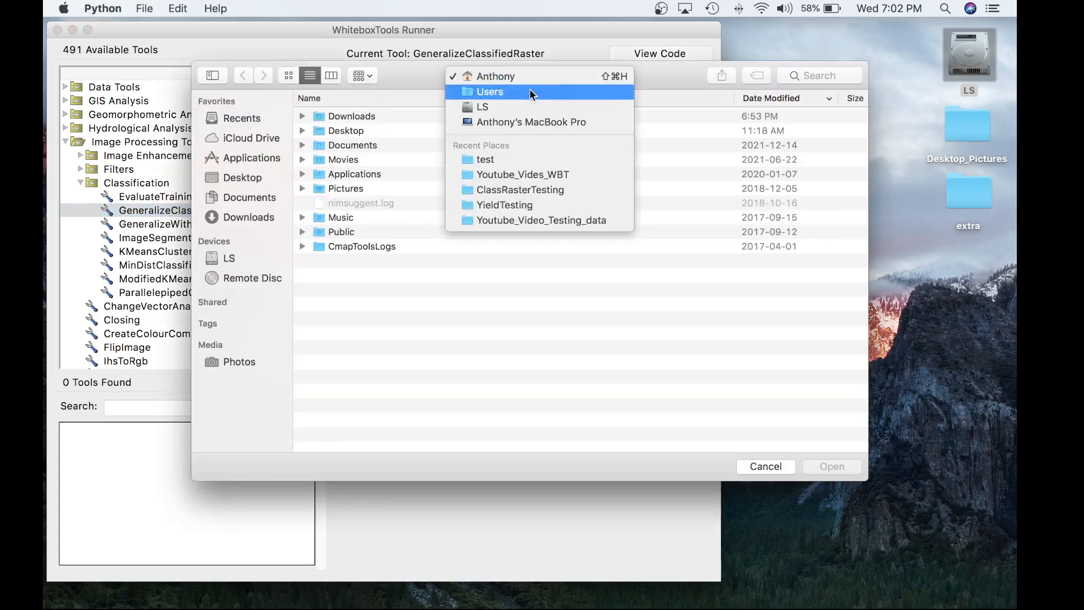
pyautogui.click(529, 160)
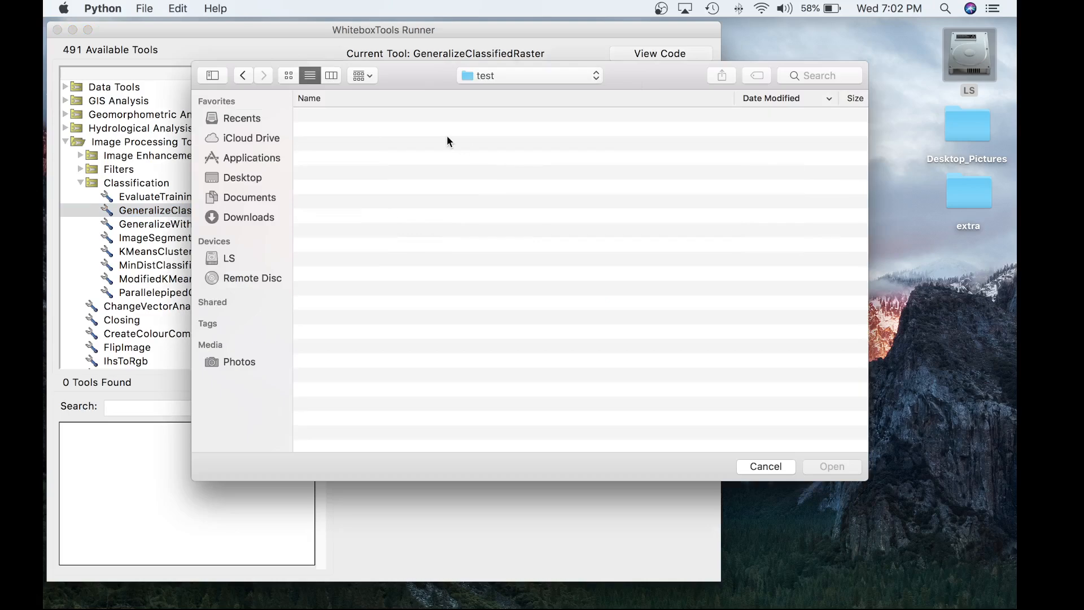
pyautogui.click(486, 76)
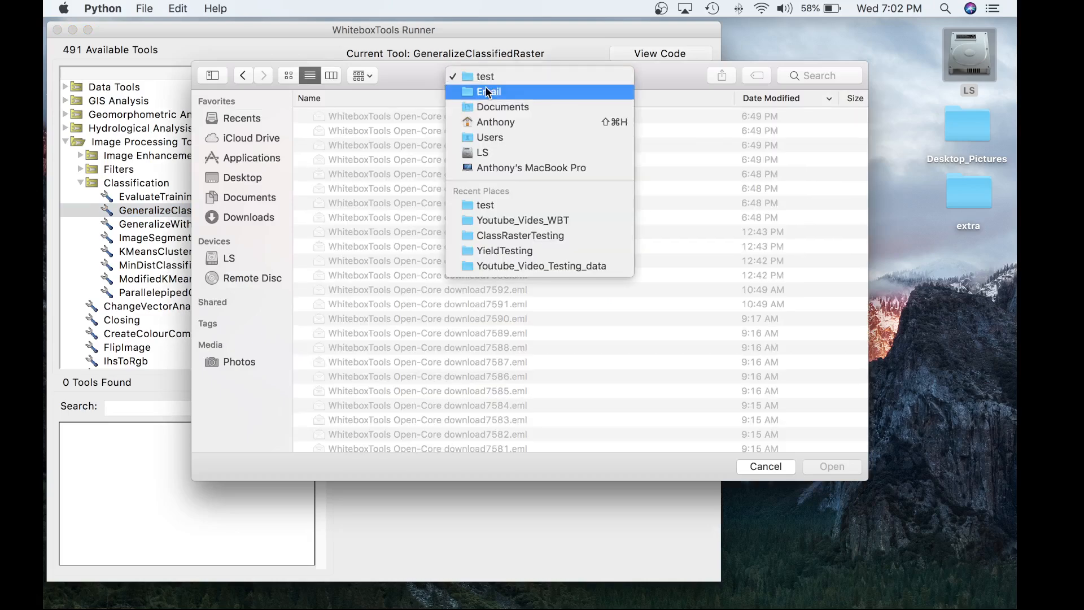
pyautogui.click(502, 217)
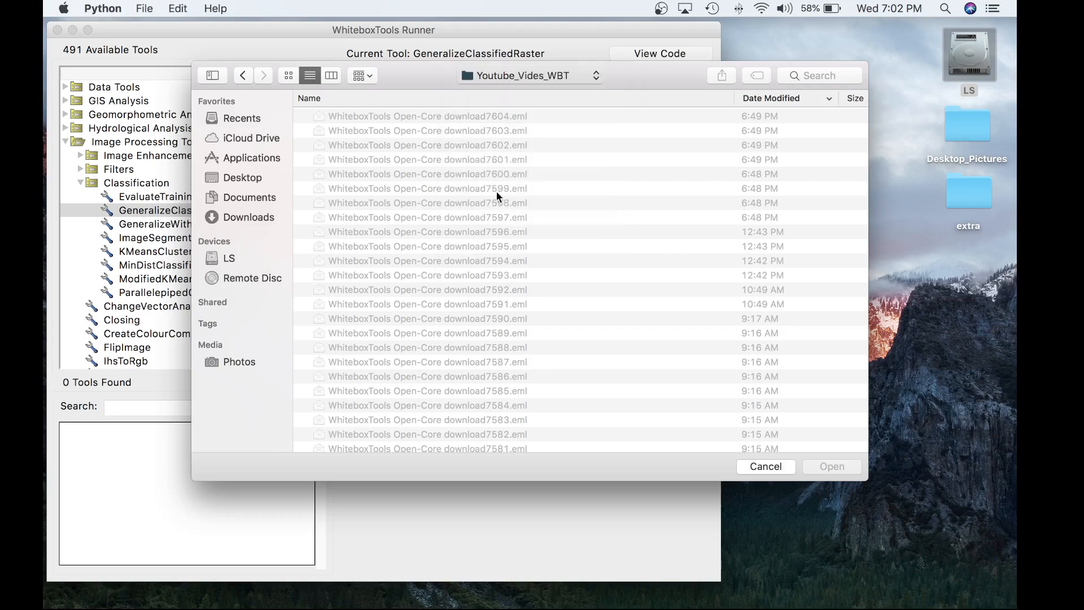
pyautogui.click(508, 74)
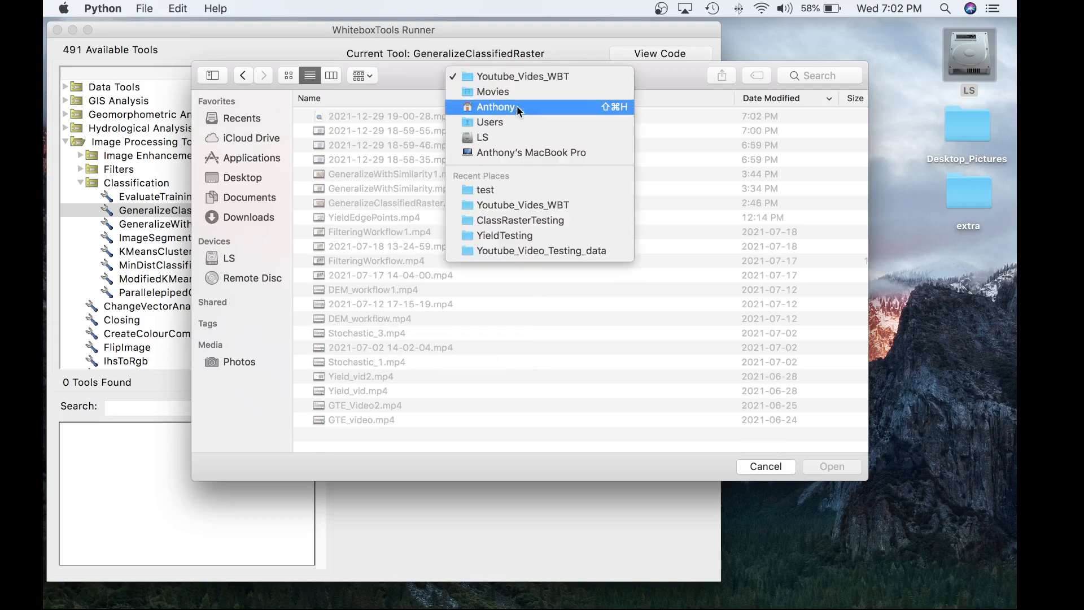
pyautogui.click(520, 220)
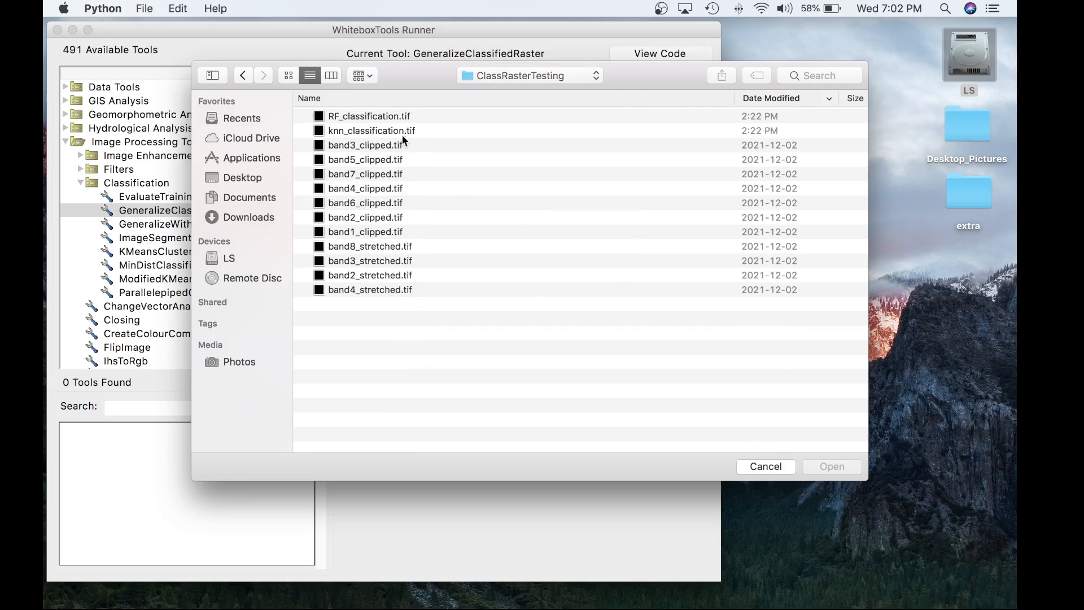
pyautogui.doubleClick(401, 129)
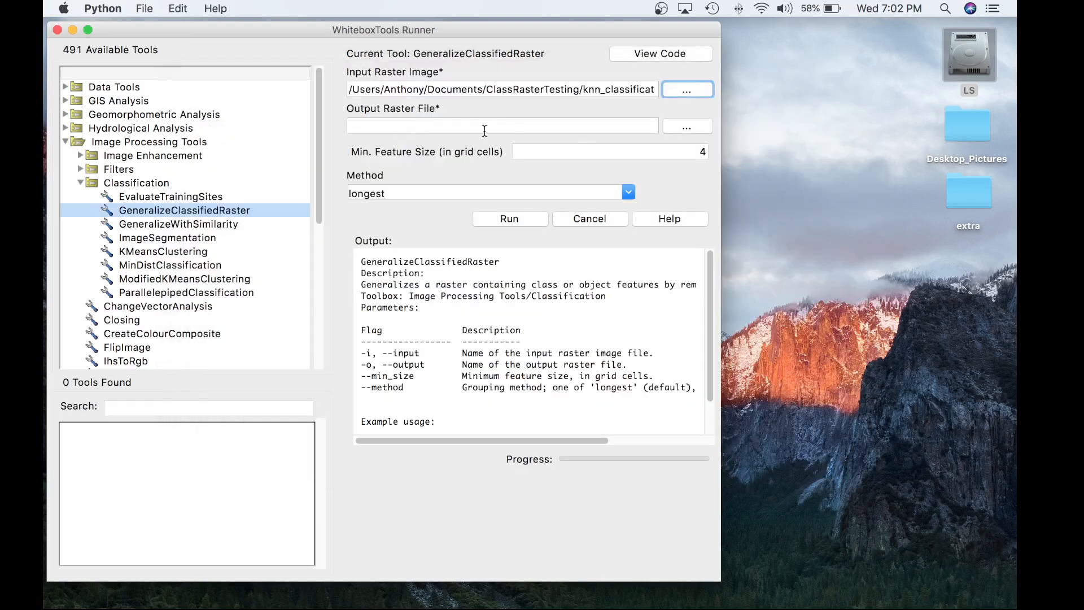
# Name the output raster out_test.tif in the ClassRasterTesting folder and set the minimum feature size to 10 grid cells.
pyautogui.click(686, 125)
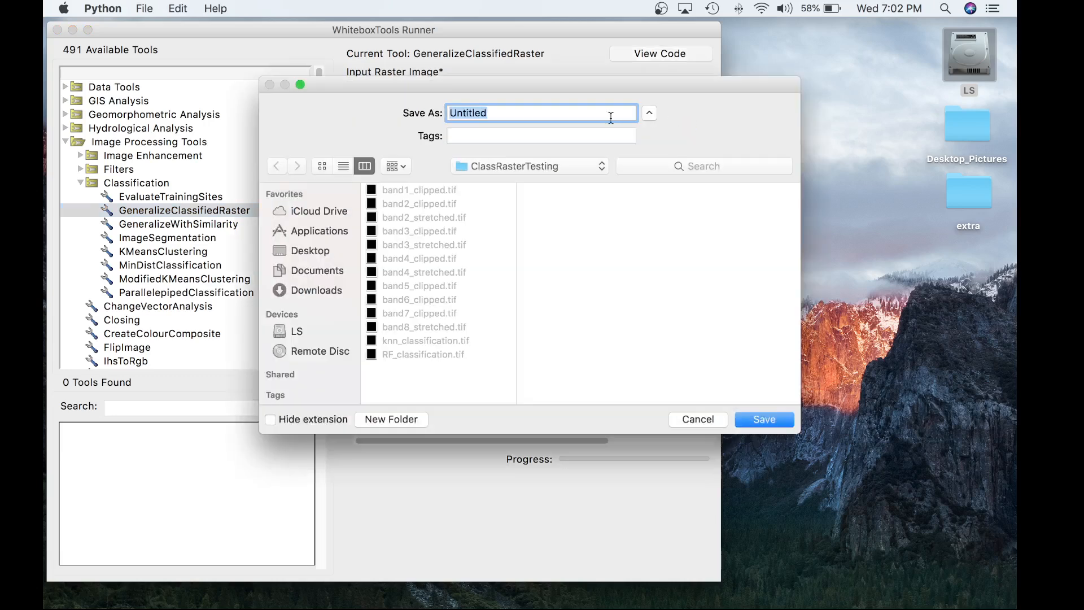
pyautogui.write('out_test.tif')
pyautogui.click(777, 416)
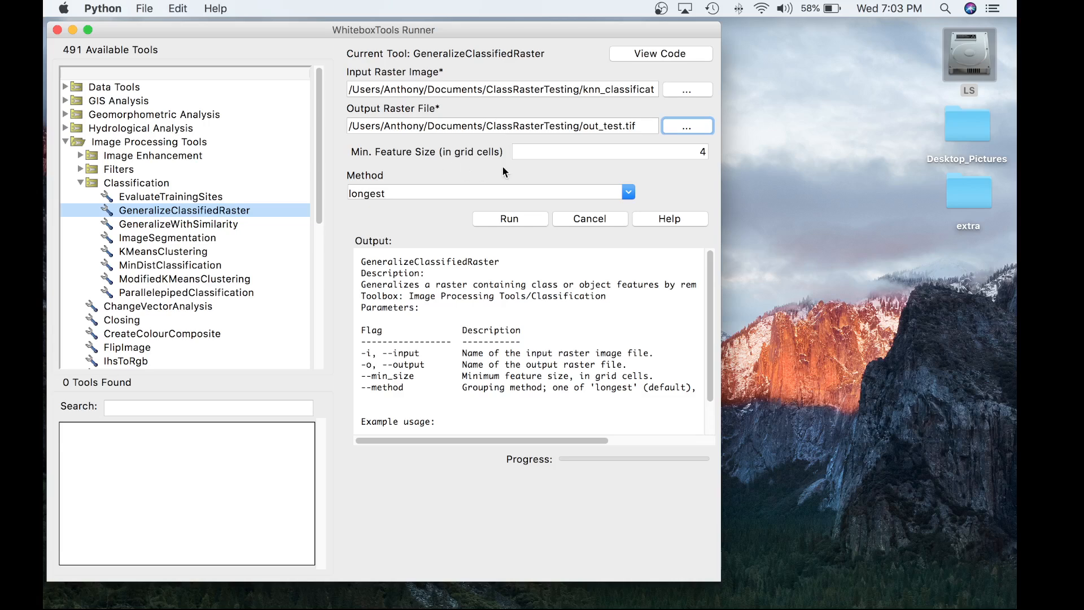
pyautogui.press('Tab')
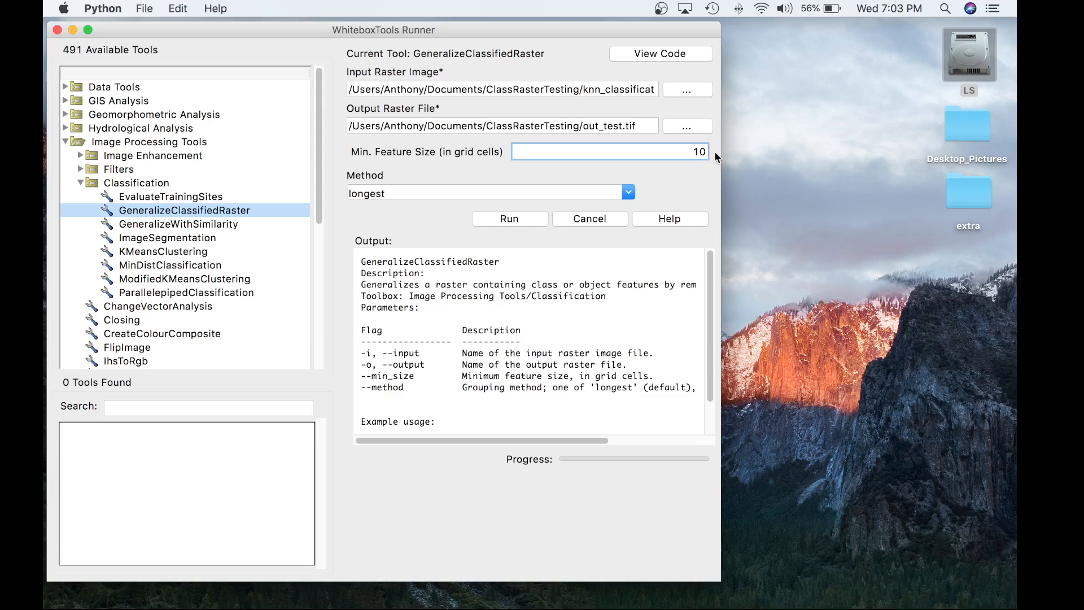
# Try the largest and nearest options for the generalization method.
pyautogui.click(628, 191)
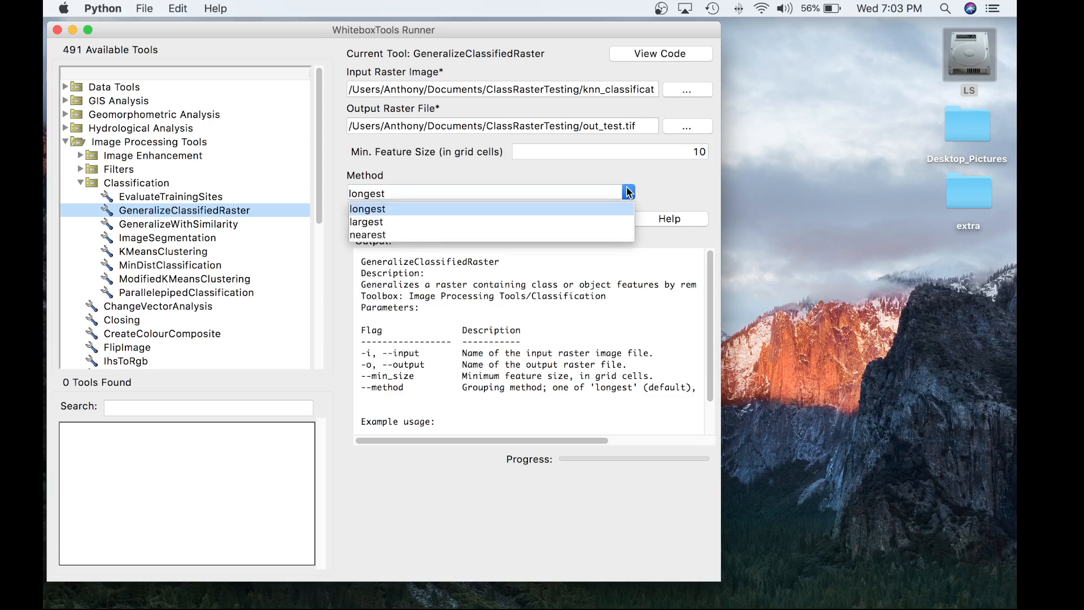
pyautogui.click(473, 221)
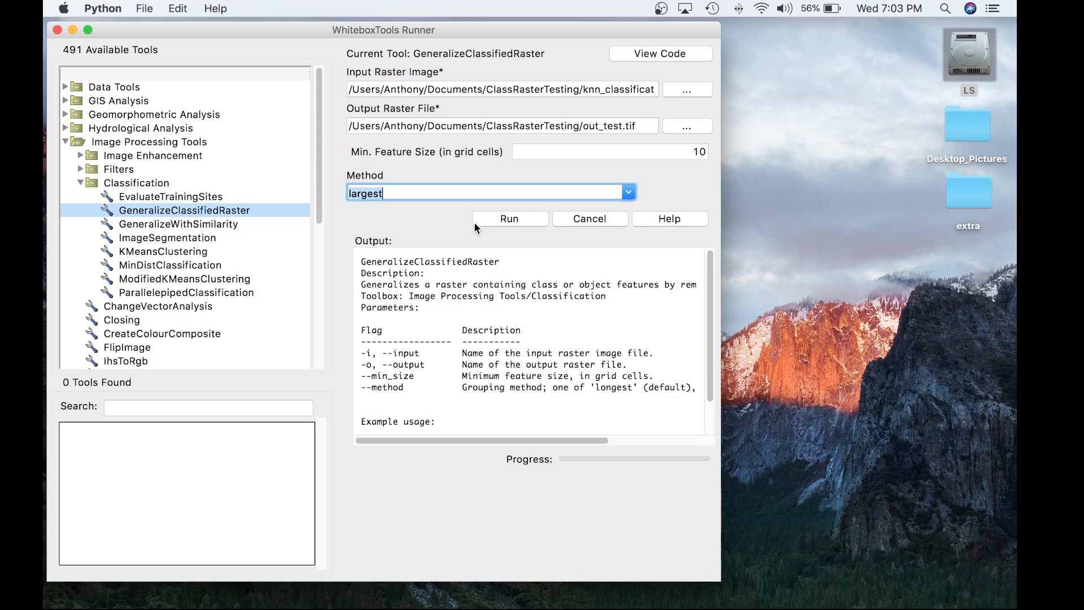
pyautogui.click(628, 193)
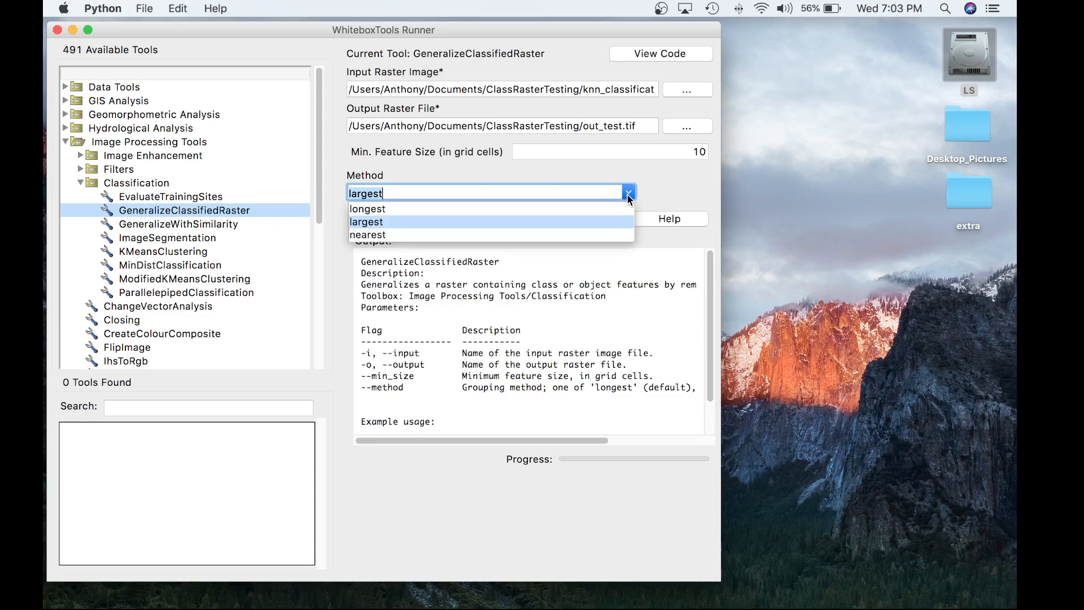
pyautogui.click(442, 242)
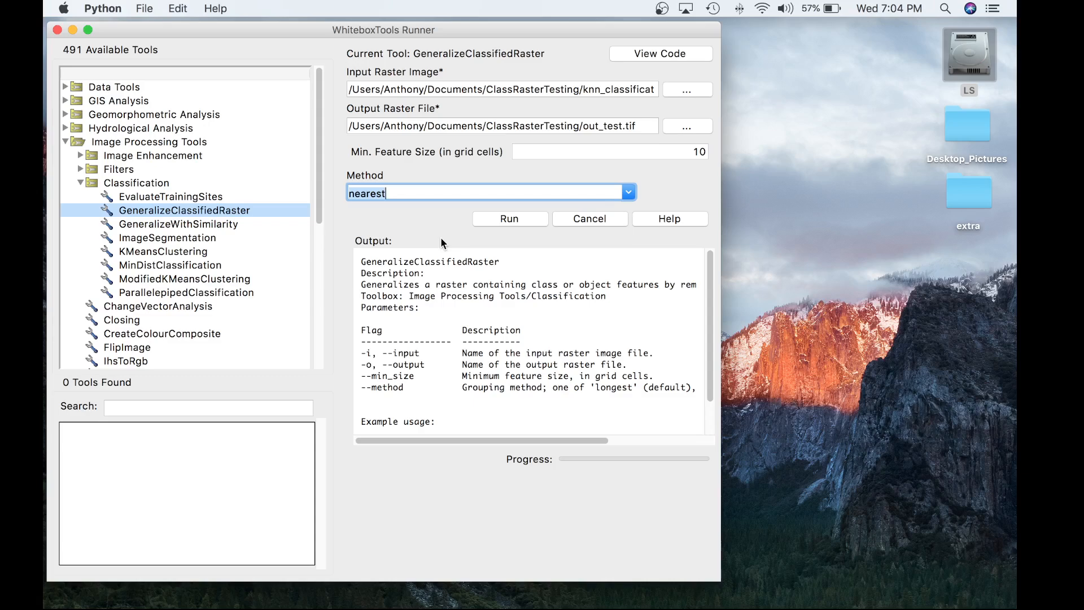
# Set the generalization method to longest and run the GeneralizeClassifiedRaster tool.
pyautogui.click(630, 192)
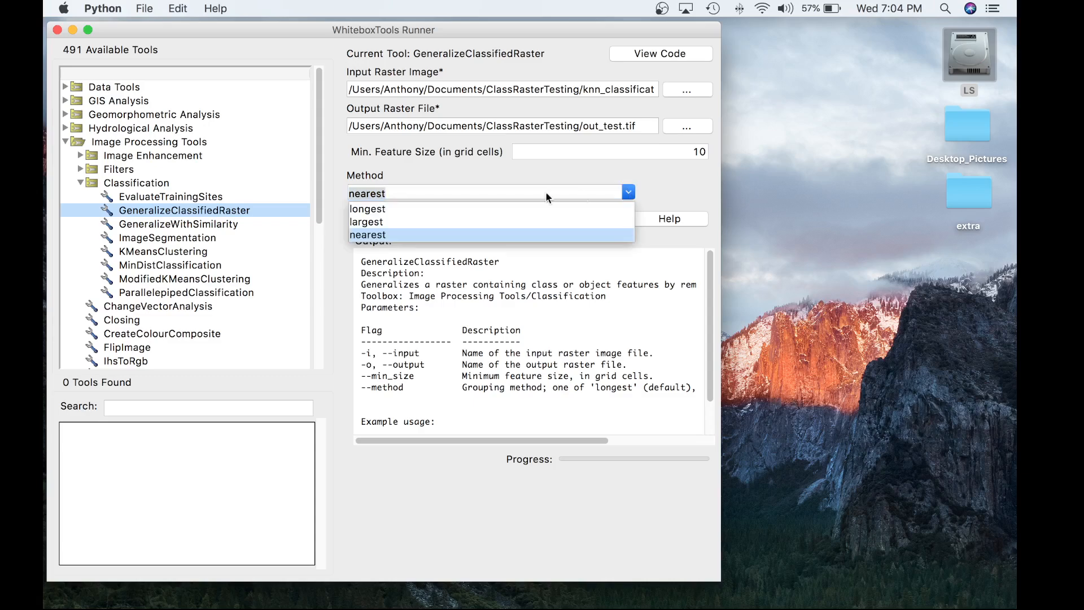
pyautogui.click(488, 207)
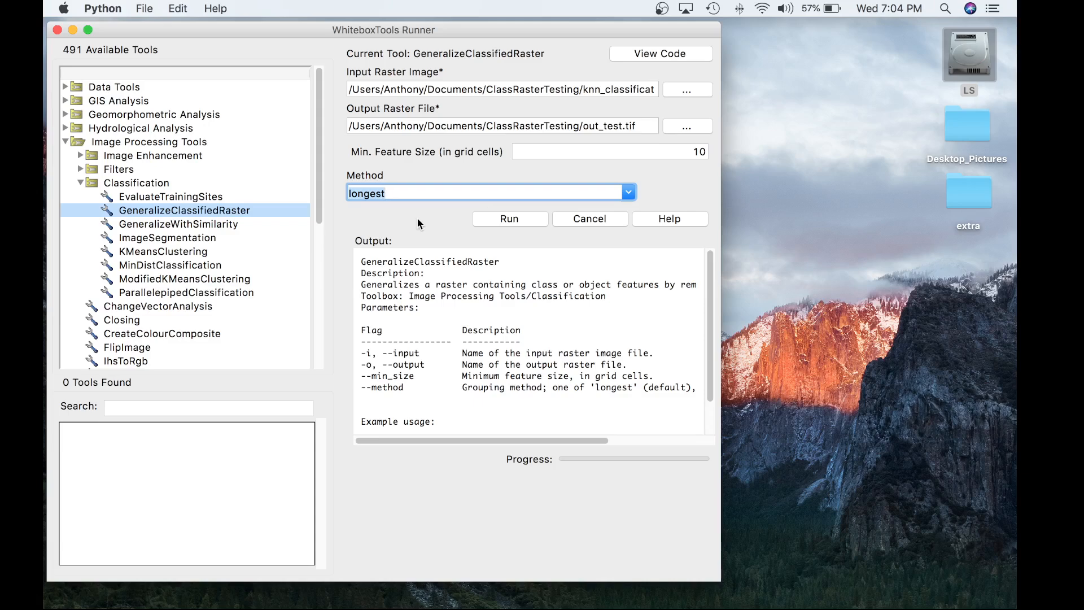
pyautogui.click(495, 218)
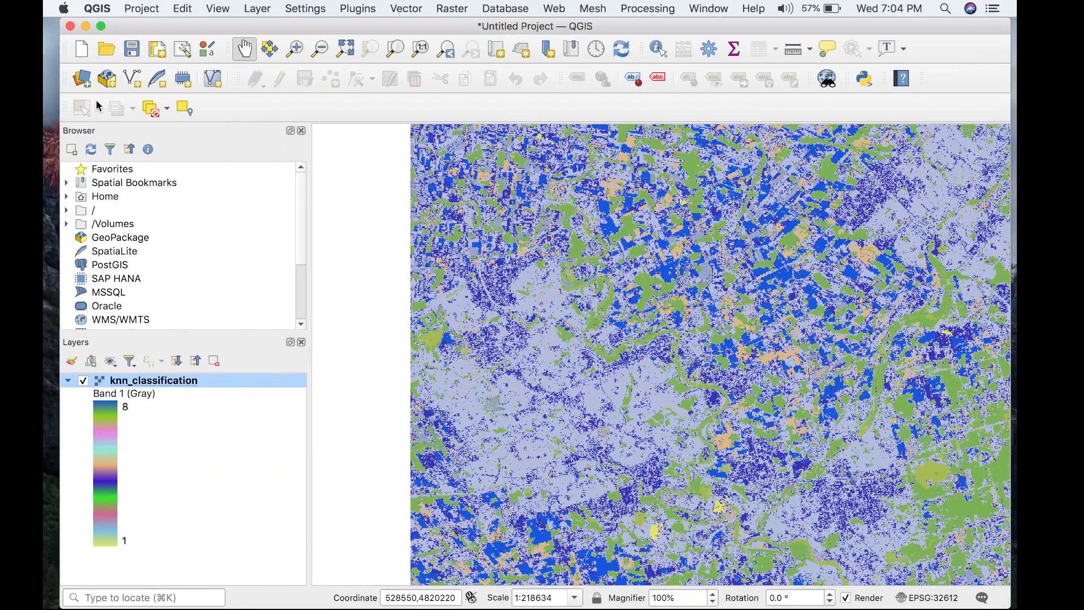
# Add out_test.tif from the ClassRasterTesting folder to the QGIS project as a raster layer.
pyautogui.click(82, 79)
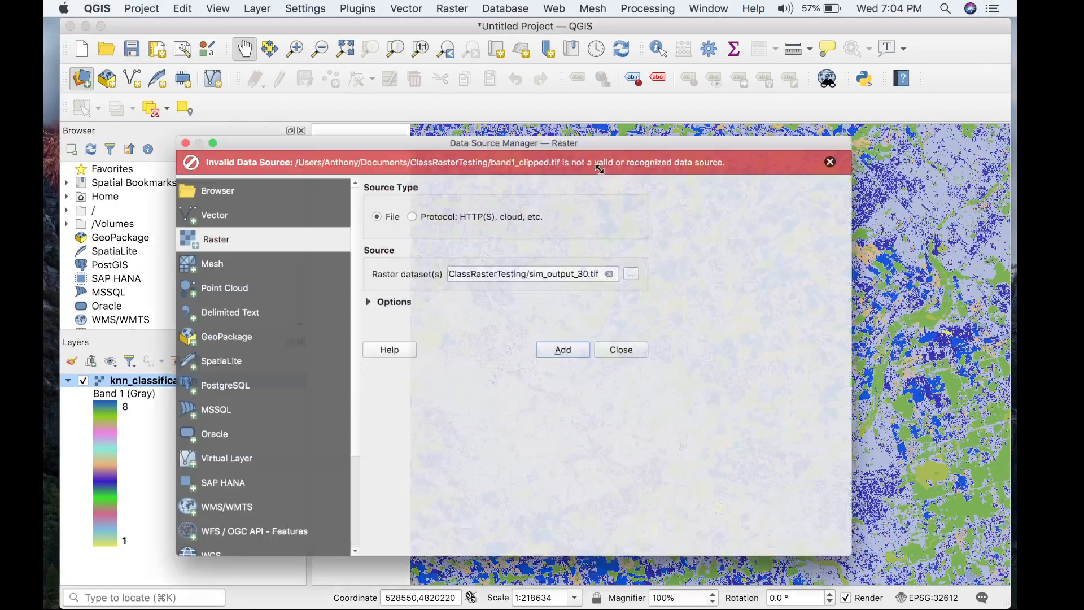
pyautogui.click(854, 270)
pyautogui.click(873, 265)
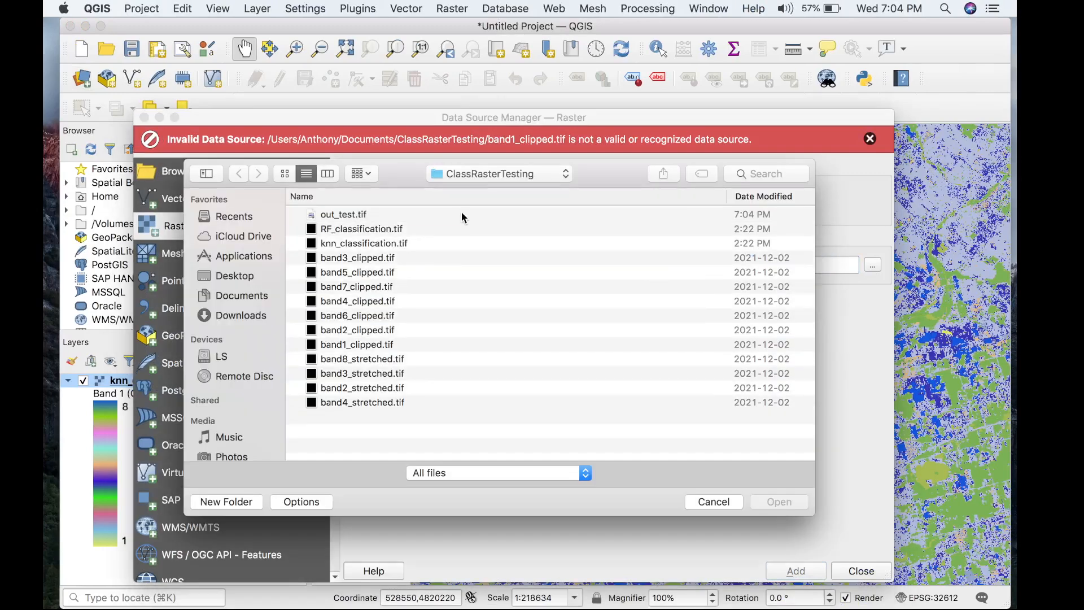
pyautogui.click(466, 217)
pyautogui.click(784, 502)
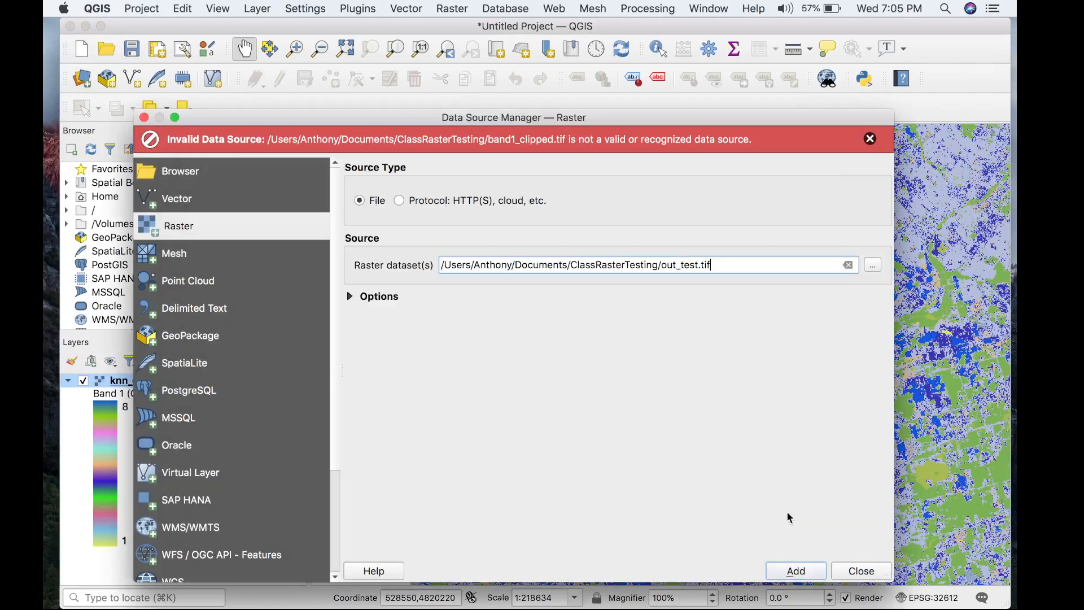
pyautogui.click(796, 571)
pyautogui.click(873, 577)
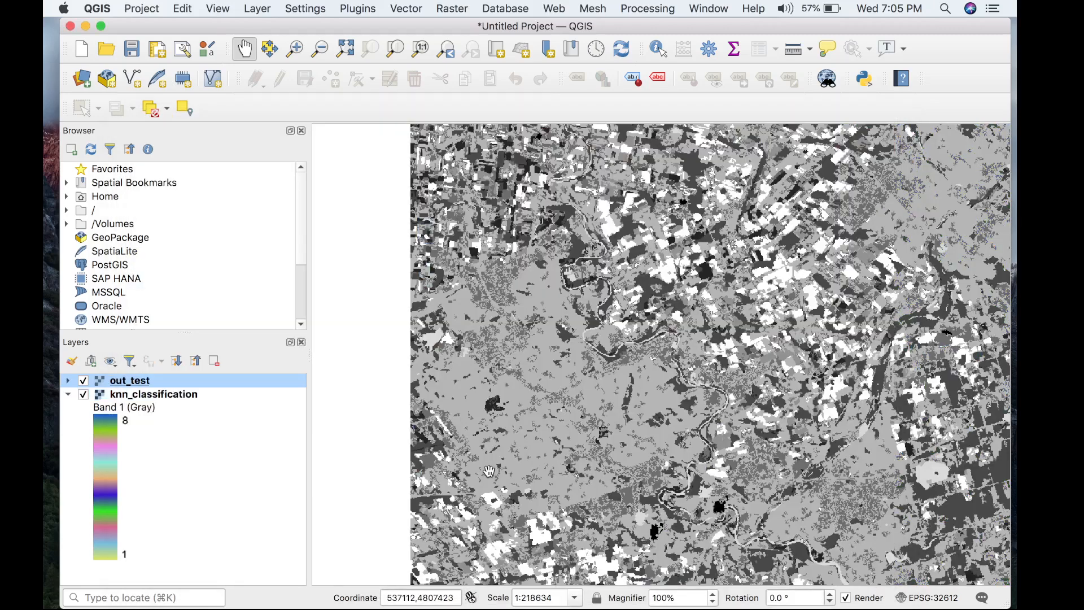
# Copy the style of the knn_classification layer and paste it onto the out_test layer.
pyautogui.click(154, 398)
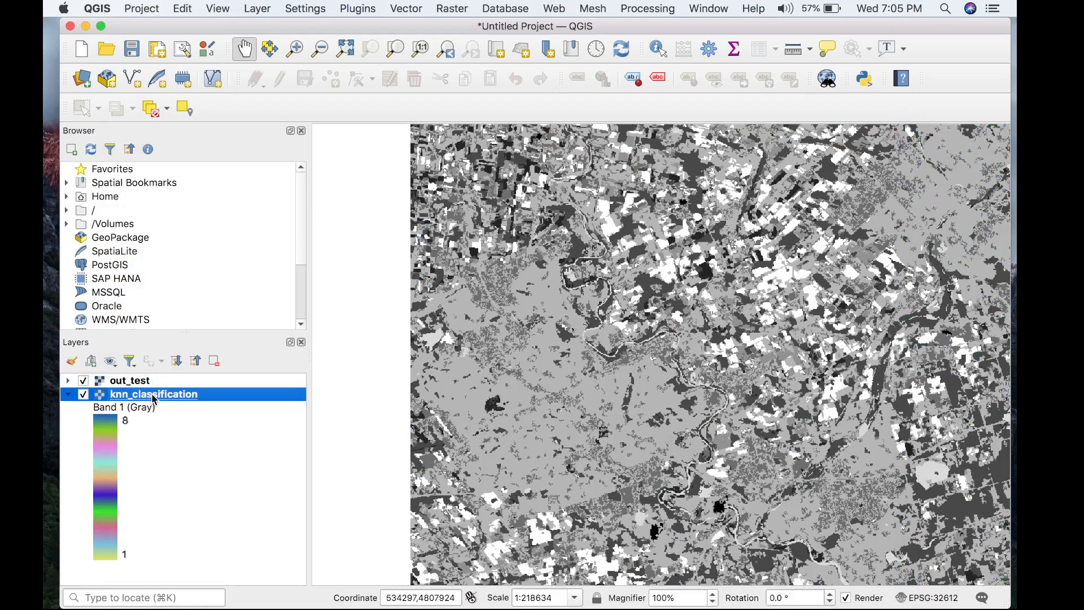
pyautogui.rightClick(154, 398)
pyautogui.moveTo(189, 348)
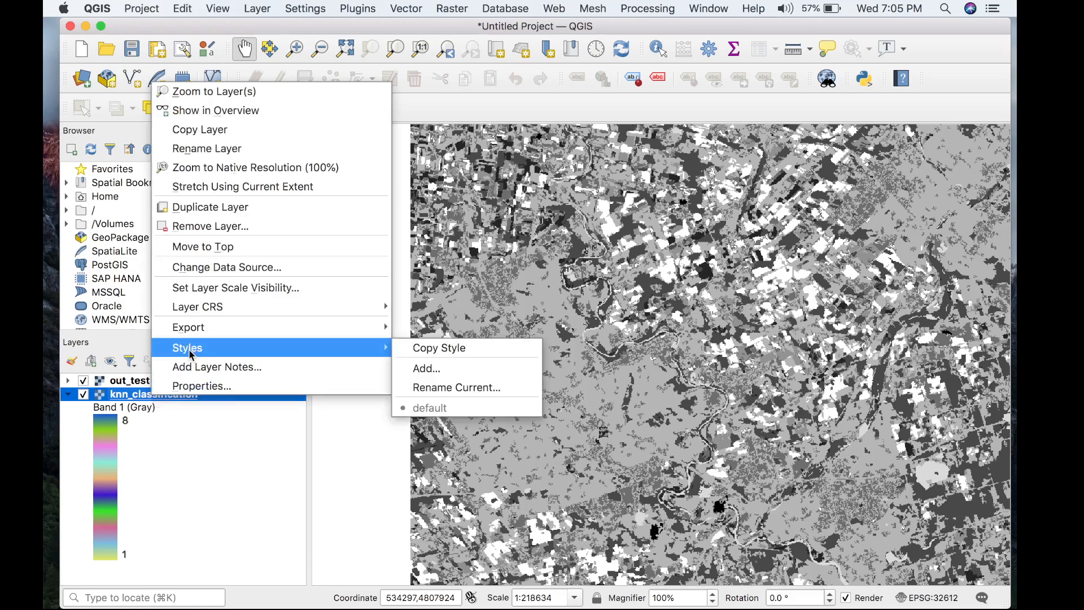
pyautogui.click(461, 351)
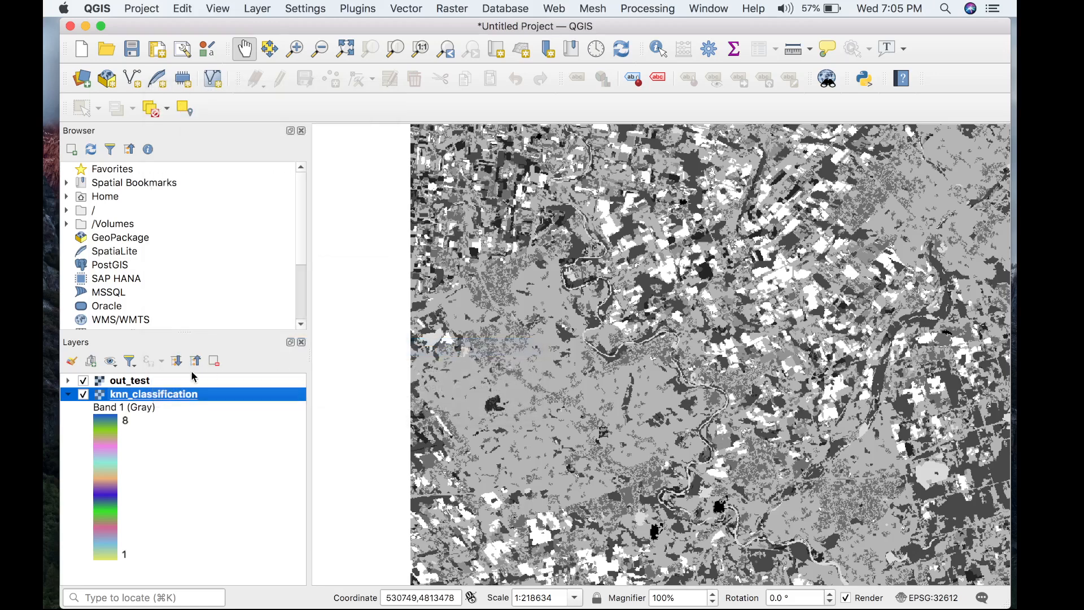
pyautogui.click(137, 384)
pyautogui.rightClick(138, 385)
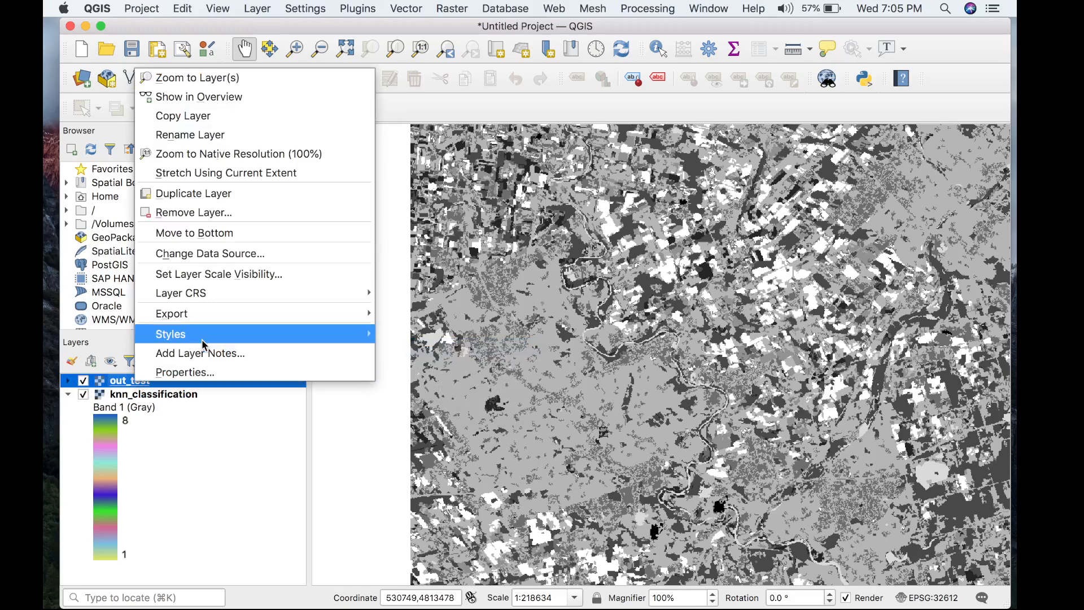
pyautogui.moveTo(203, 339)
pyautogui.click(422, 353)
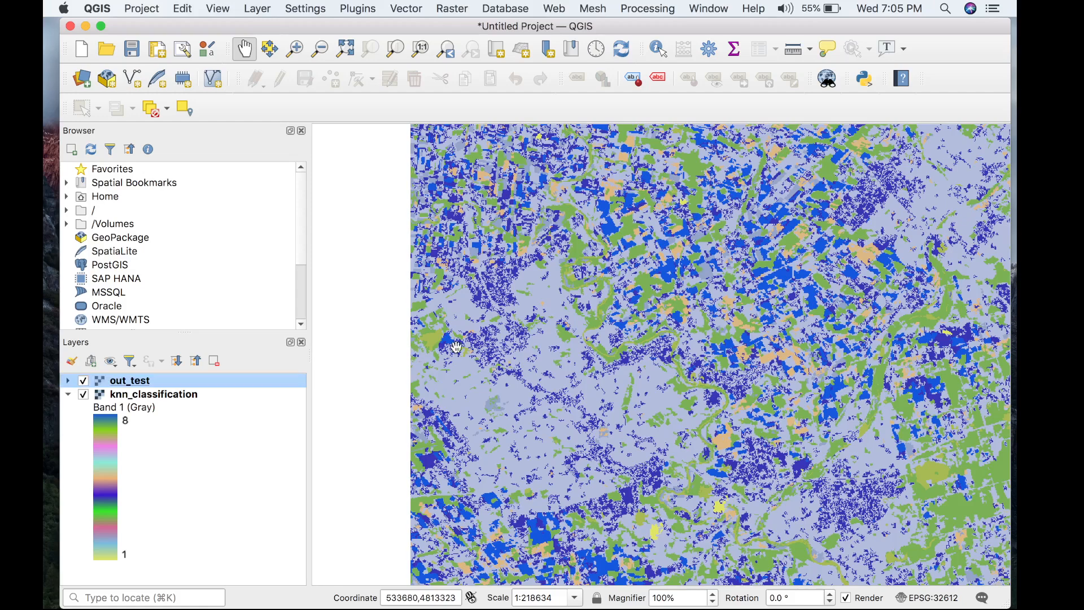
# Compare out_test with knn_classification close up by switching the out_test layer's visibility off and on.
pyautogui.scroll(3, 603, 359)
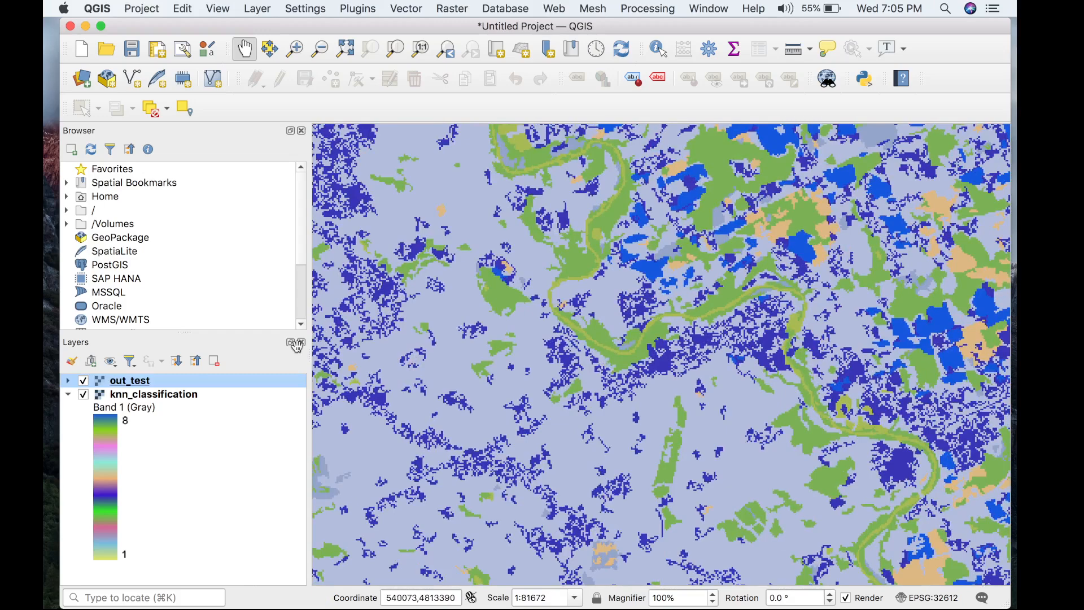
pyautogui.click(84, 381)
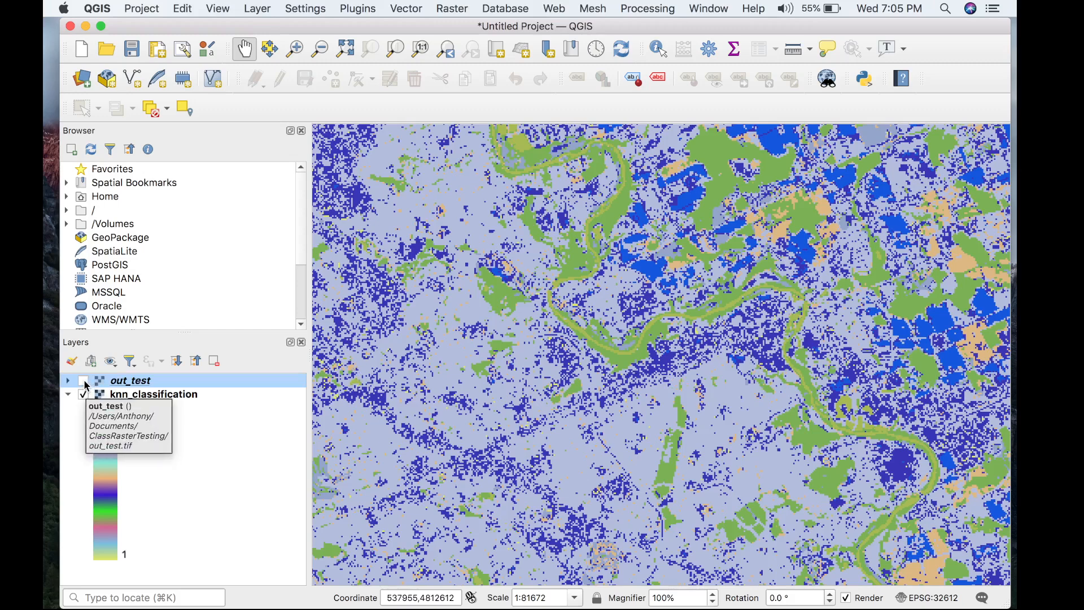
pyautogui.click(85, 382)
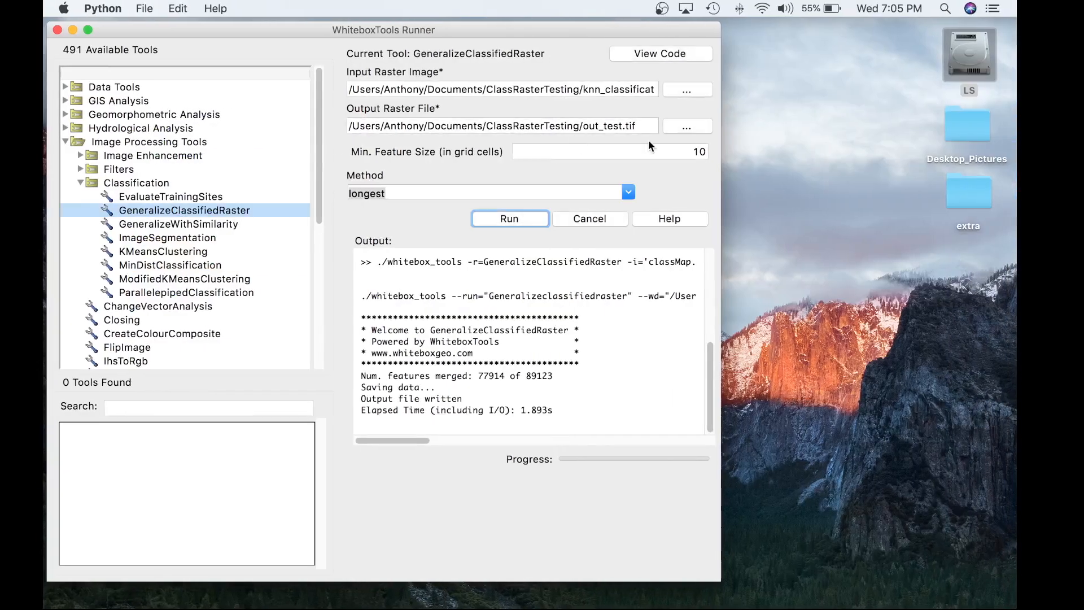
# In WhiteboxTools Runner, rerun GeneralizeClassifiedRaster with a minimum feature size of 30 grid cells and out_test_30.tif as the output raster.
pyautogui.doubleClick(697, 152)
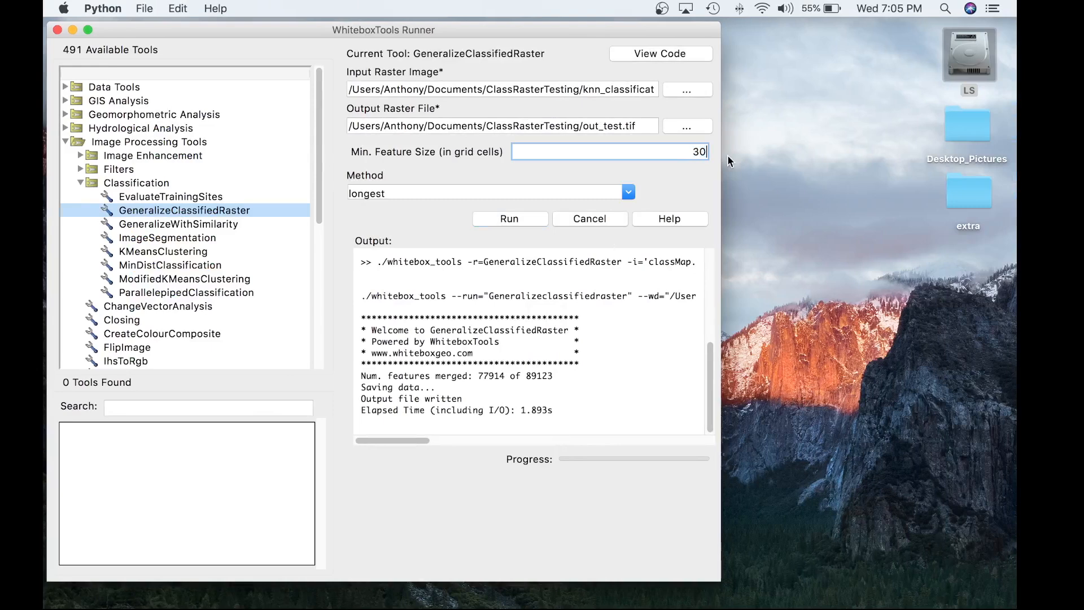
pyautogui.write('30')
pyautogui.click(623, 126)
pyautogui.write('_30')
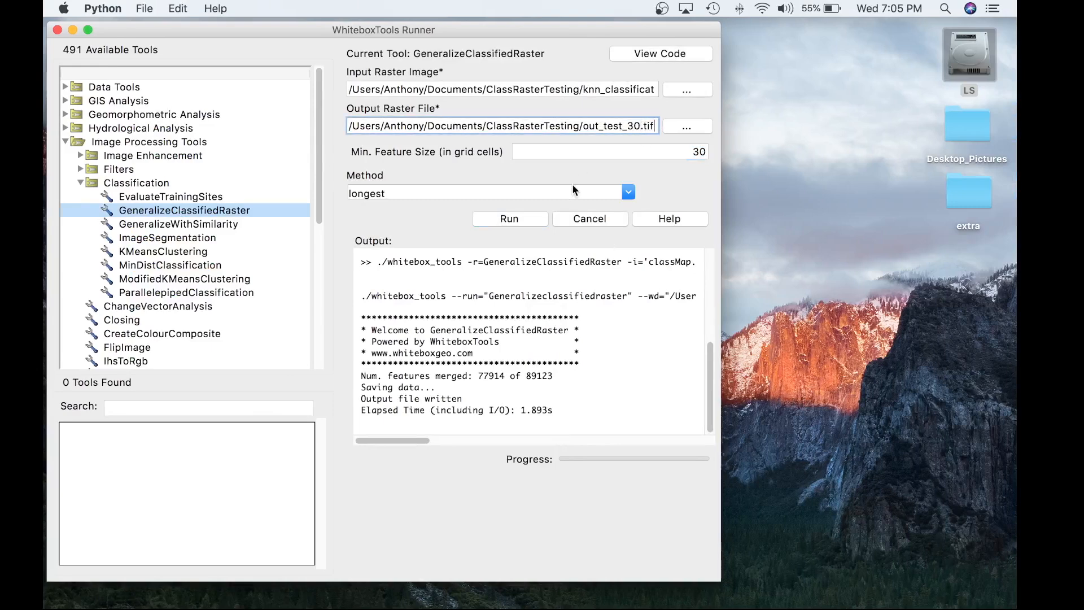
pyautogui.click(523, 219)
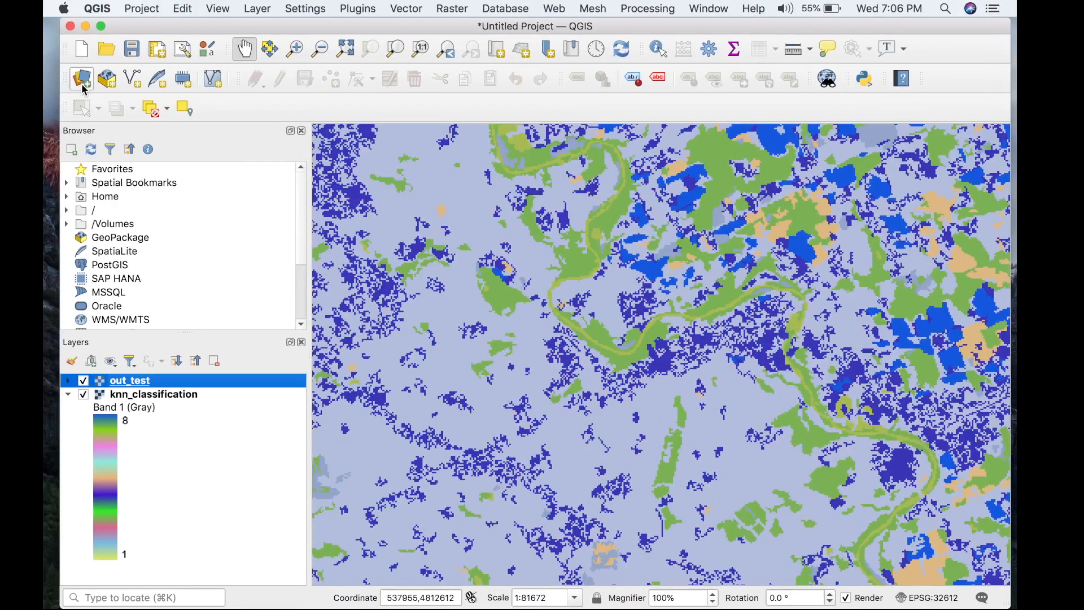
# Switch to QGIS and add out_test_30.tif from the ClassRasterTesting folder as a raster layer.
pyautogui.click(82, 81)
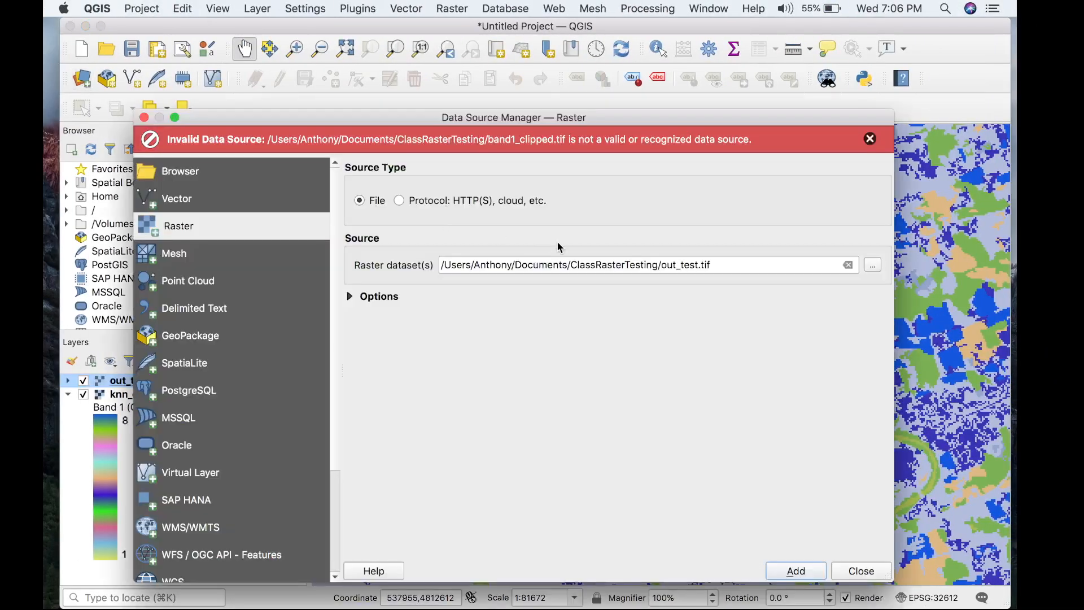
pyautogui.click(873, 264)
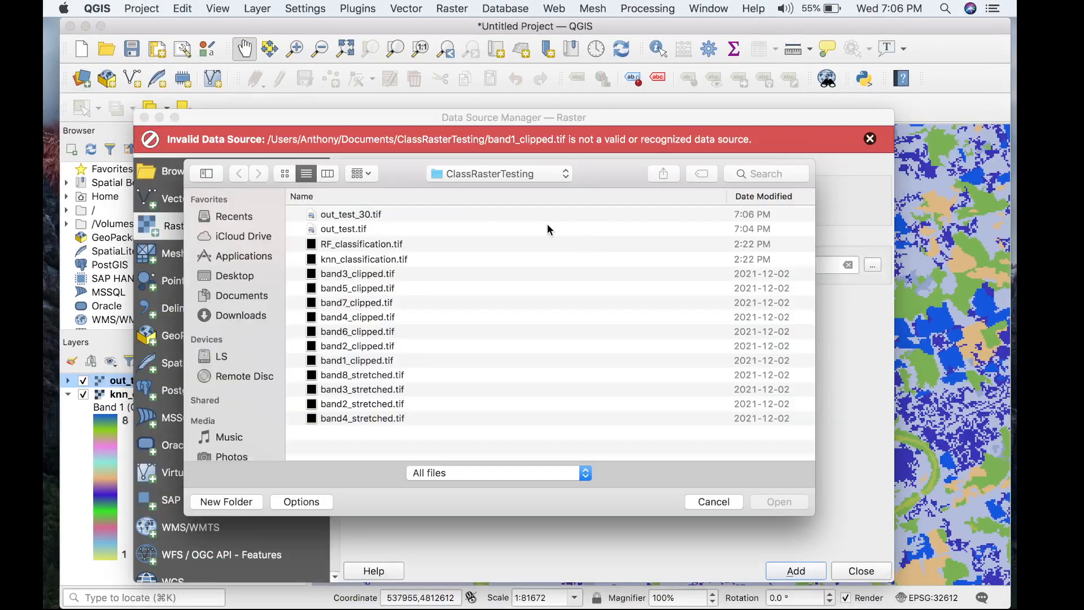
pyautogui.click(497, 215)
pyautogui.doubleClick(497, 215)
pyautogui.click(795, 570)
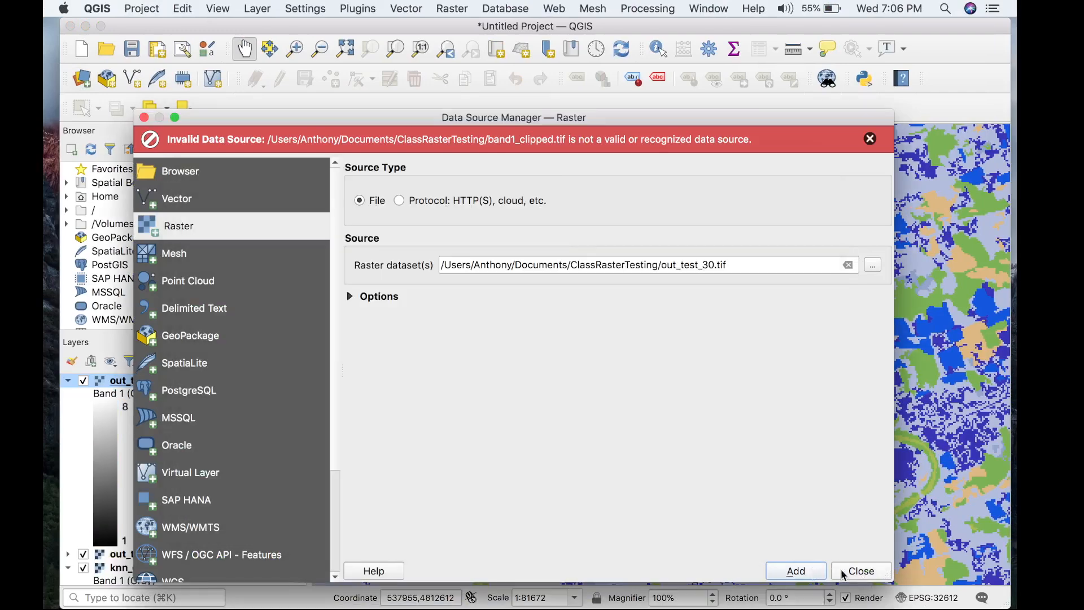
pyautogui.click(861, 570)
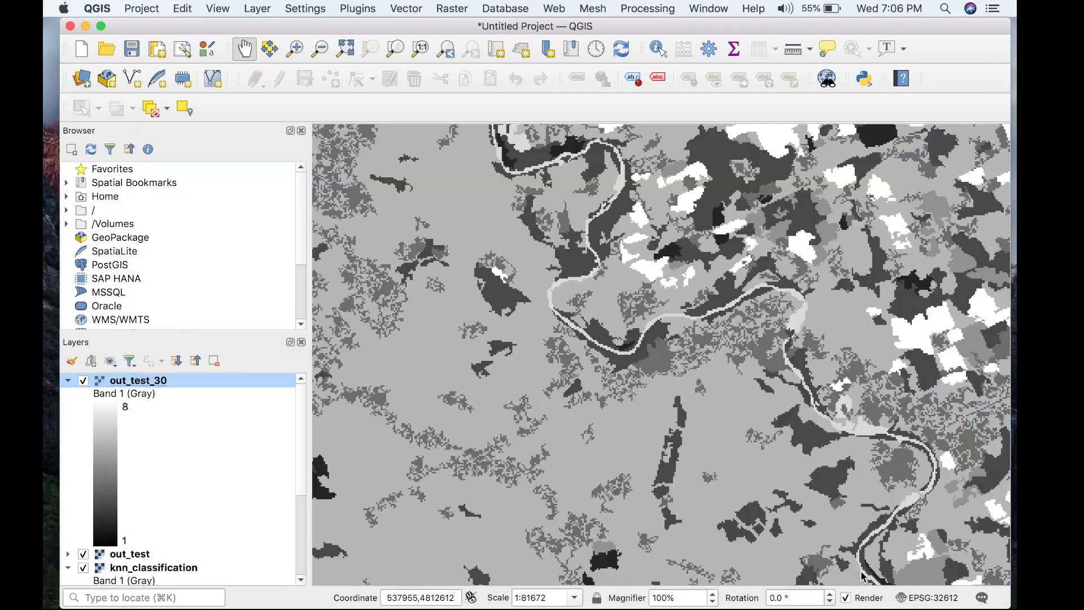
# Collapse the out_test_30 layer's legend and paste the copied knn_classification style onto the layer.
pyautogui.click(73, 380)
pyautogui.rightClick(150, 380)
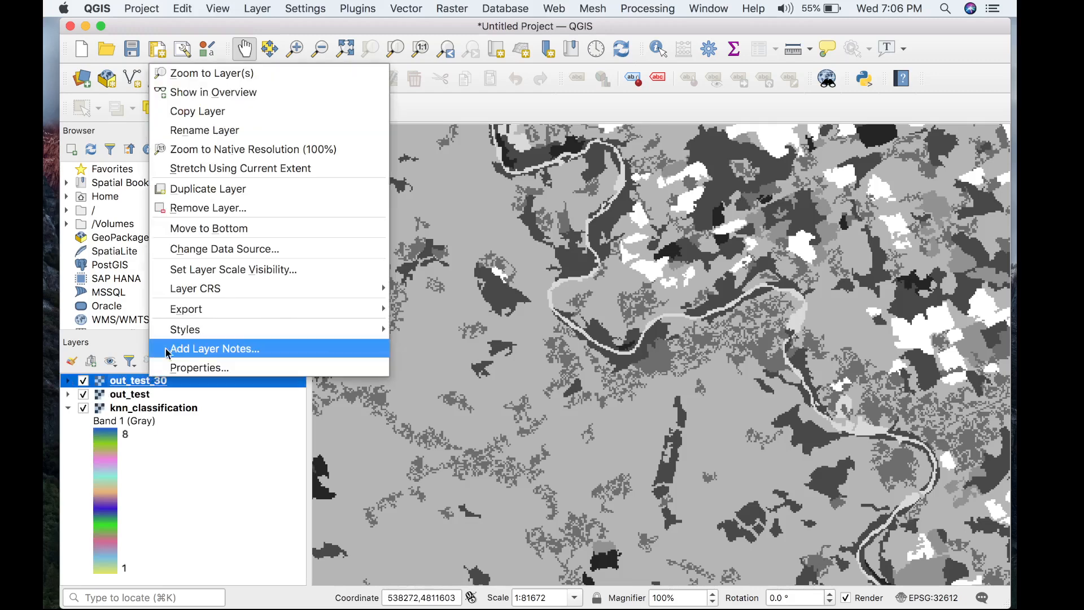
pyautogui.moveTo(179, 333)
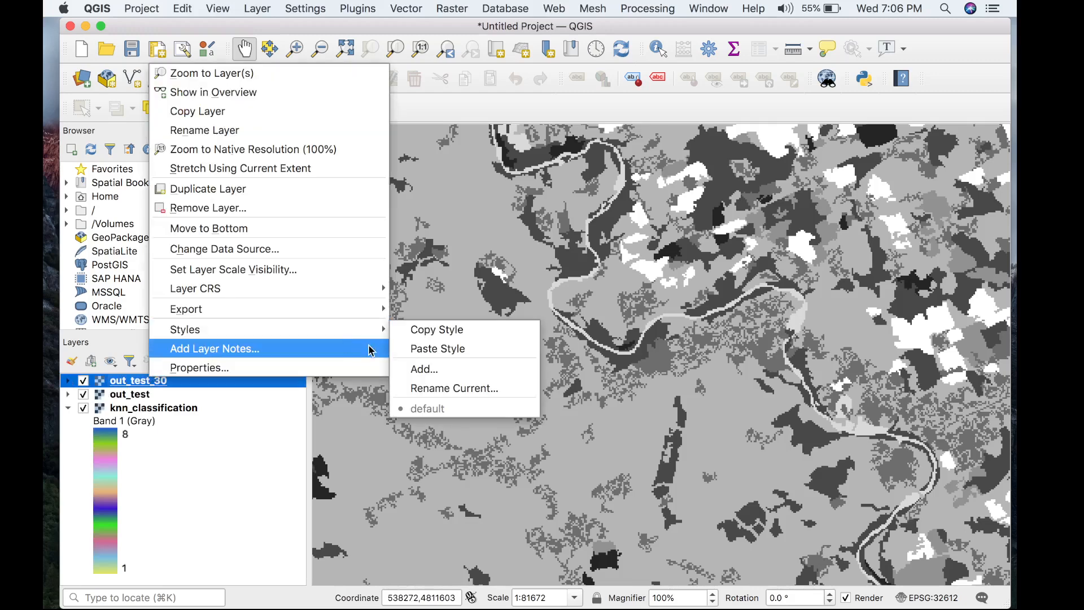
pyautogui.click(413, 349)
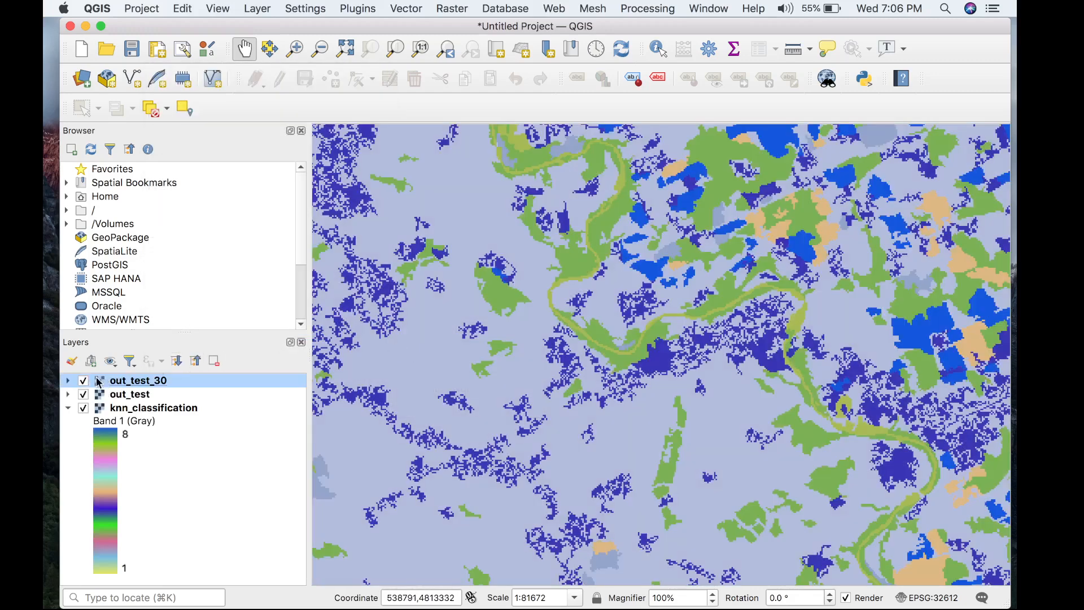
# Compare out_test_30 with out_test by toggling the out_test_30 layer's visibility, leaving it switched on.
pyautogui.click(83, 382)
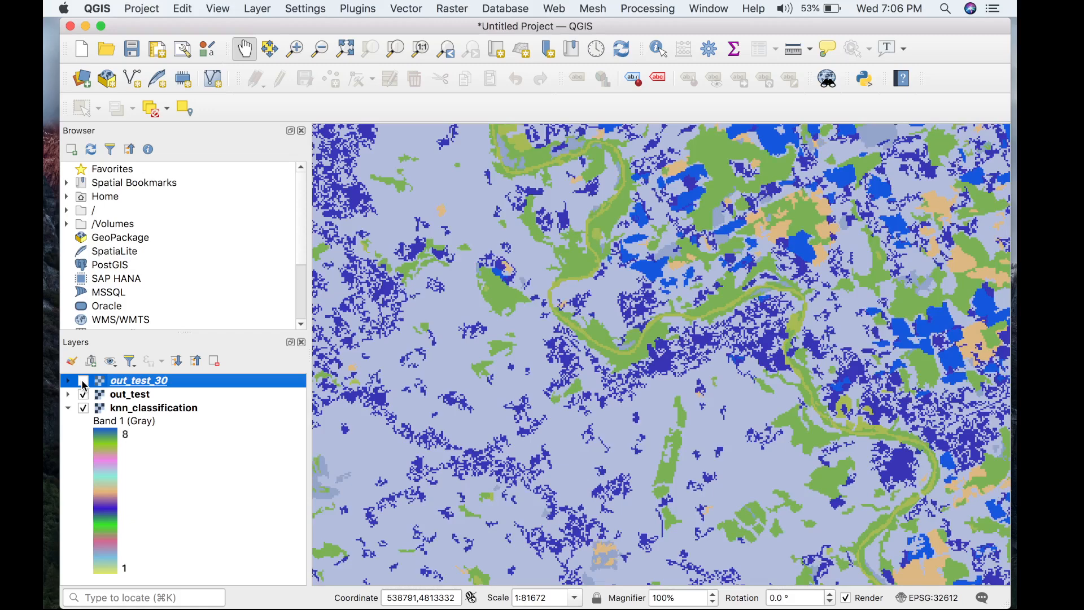
pyautogui.click(84, 383)
pyautogui.click(84, 383)
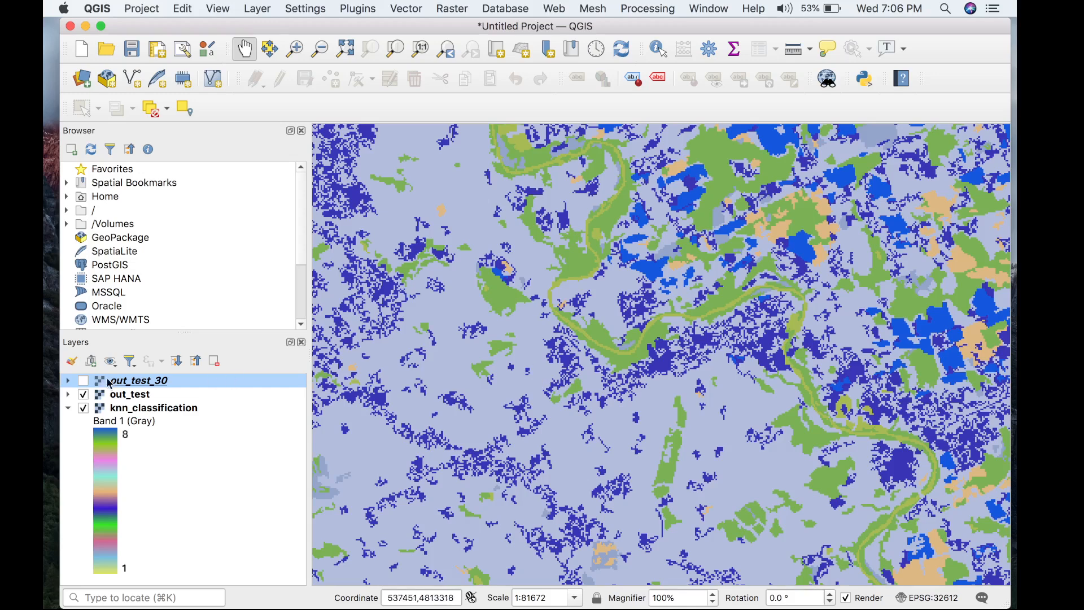
pyautogui.click(84, 383)
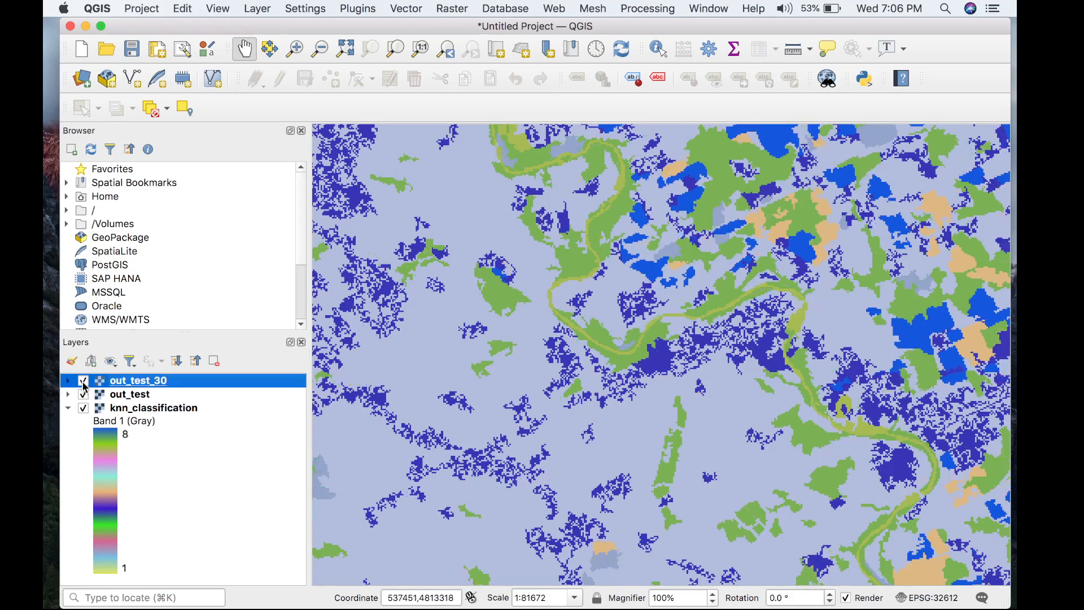